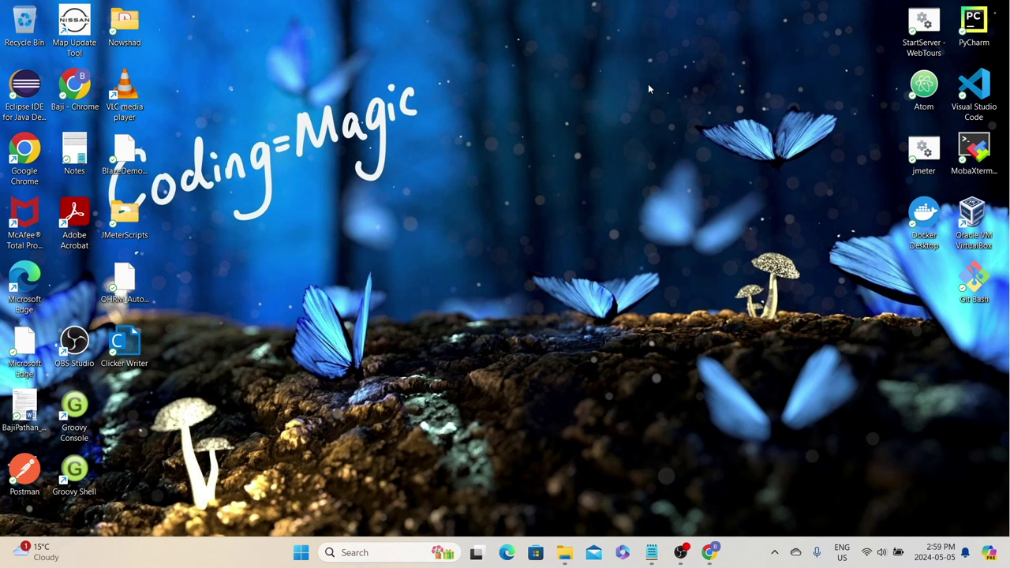
Step: Open Google Chrome and go to the jmeter-plugins.org website
double_click(24, 154)
left_click(505, 260)
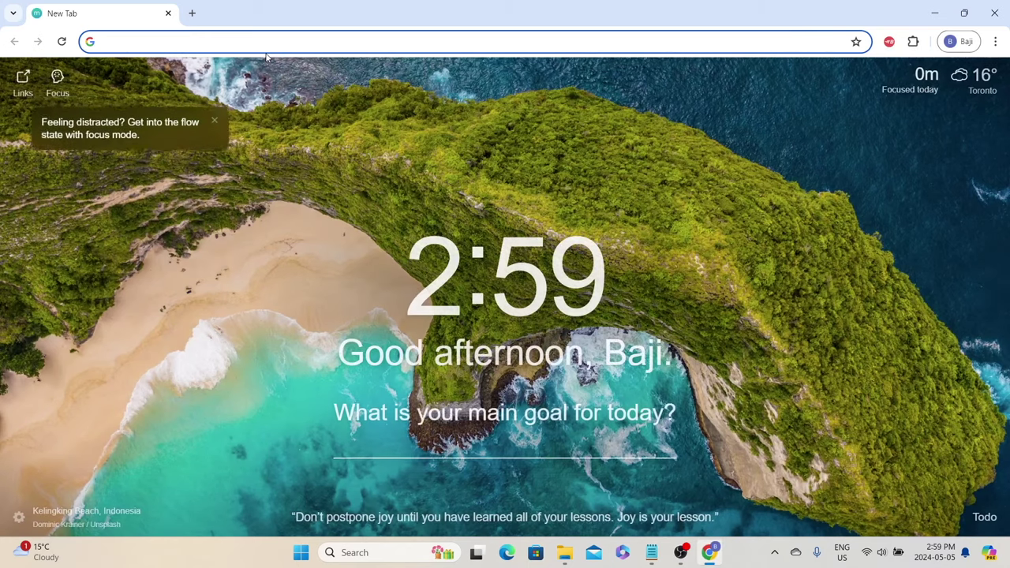
type("jm")
key("Return")
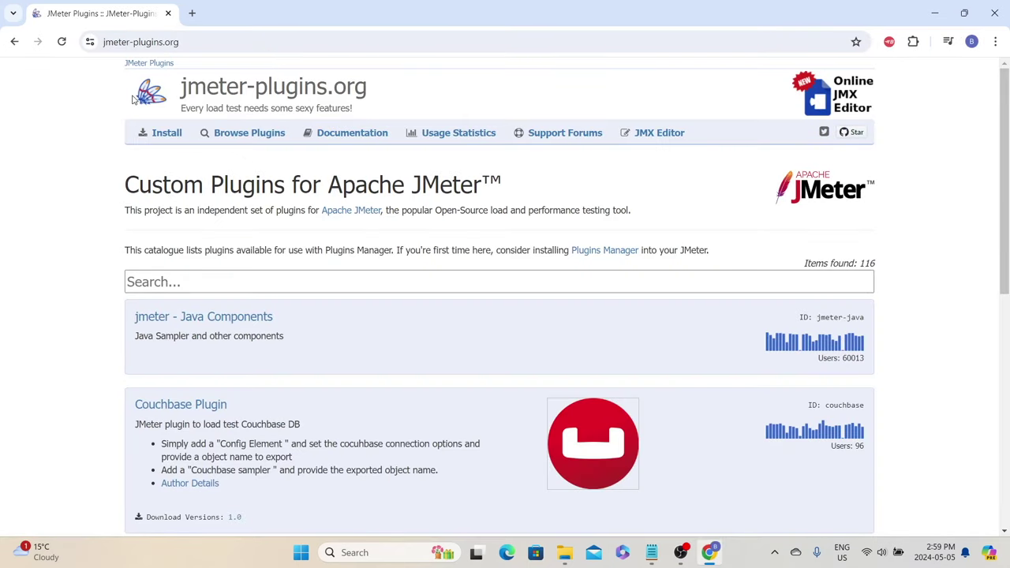
Step: Search the plugin catalogue for perfmon and open the PerfMon (Servers Performance Monitoring) documentation page
left_click(237, 281)
type("per")
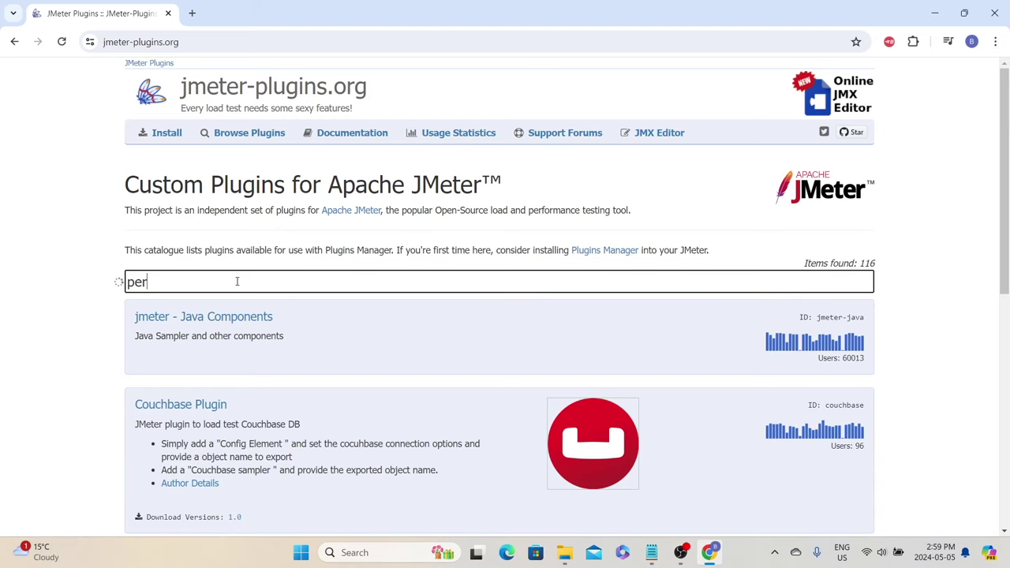
type("fmon")
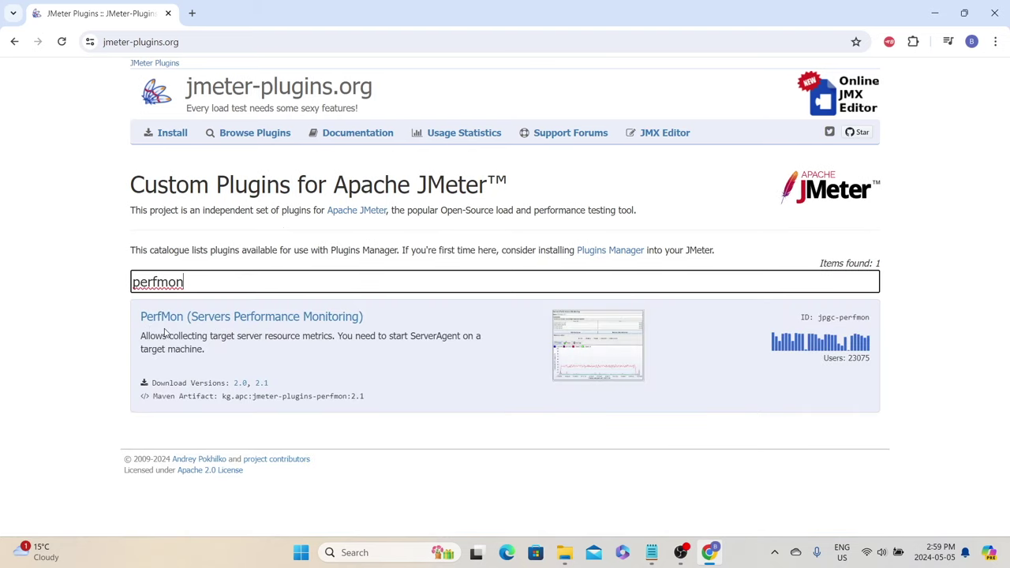
left_click(175, 318)
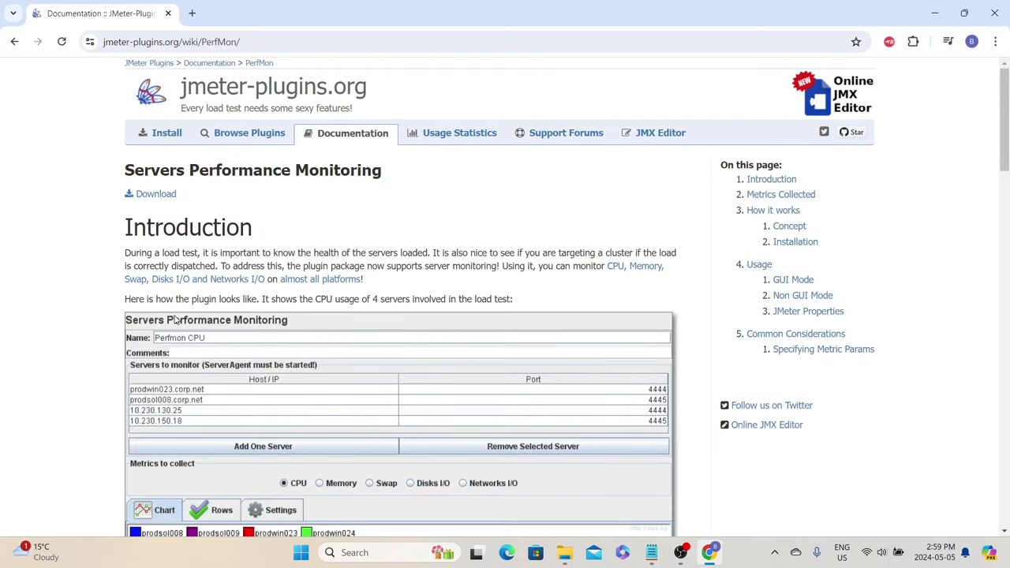
Step: Open the full list linked under Metrics Collected in a new tab and review the CPU, memory and disk I/O metrics
scroll(130, 300, "down", 2)
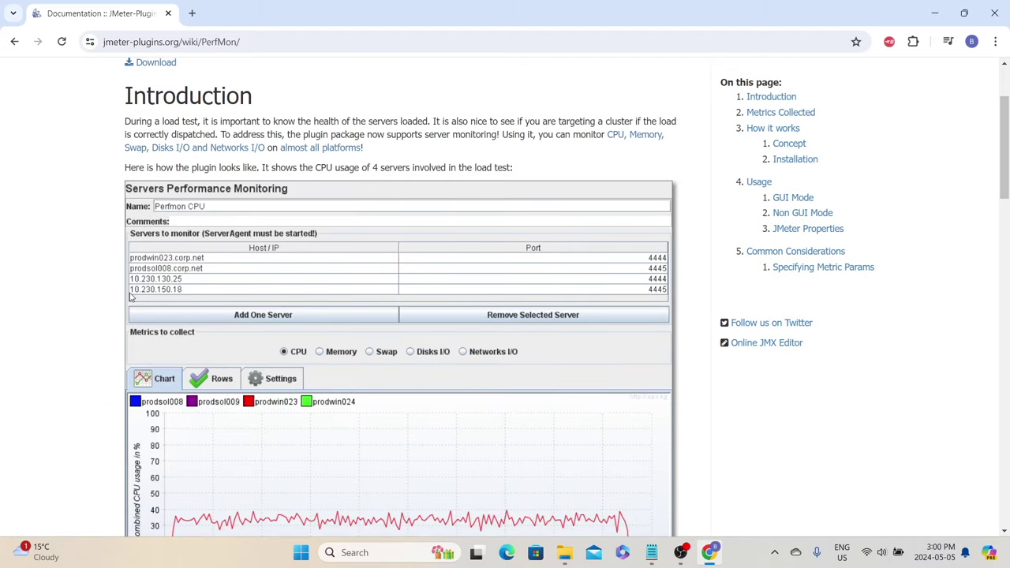
scroll(131, 296, "down", 5)
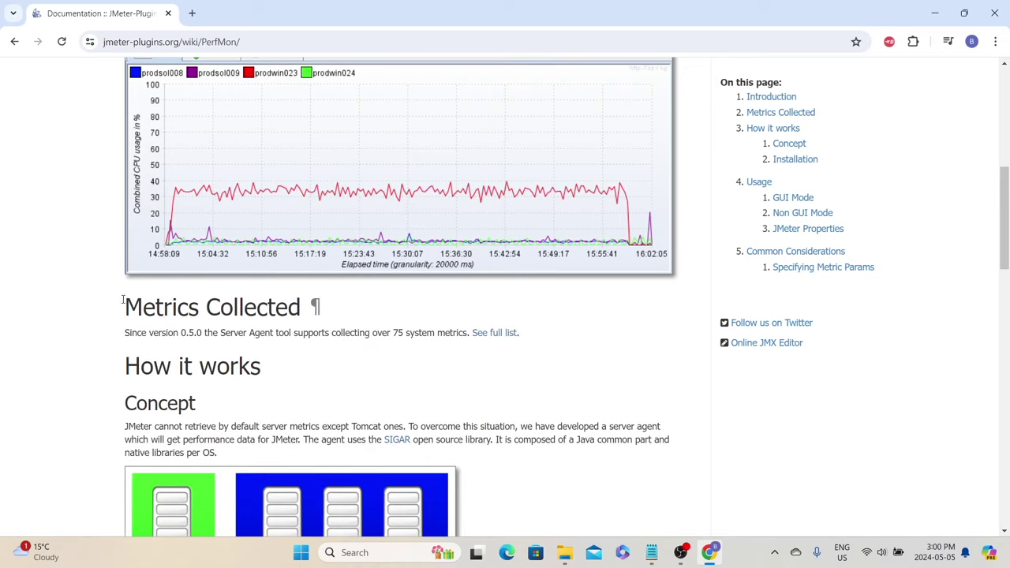
triple_click(120, 307)
left_click(144, 296)
right_click(499, 337)
left_click(537, 349)
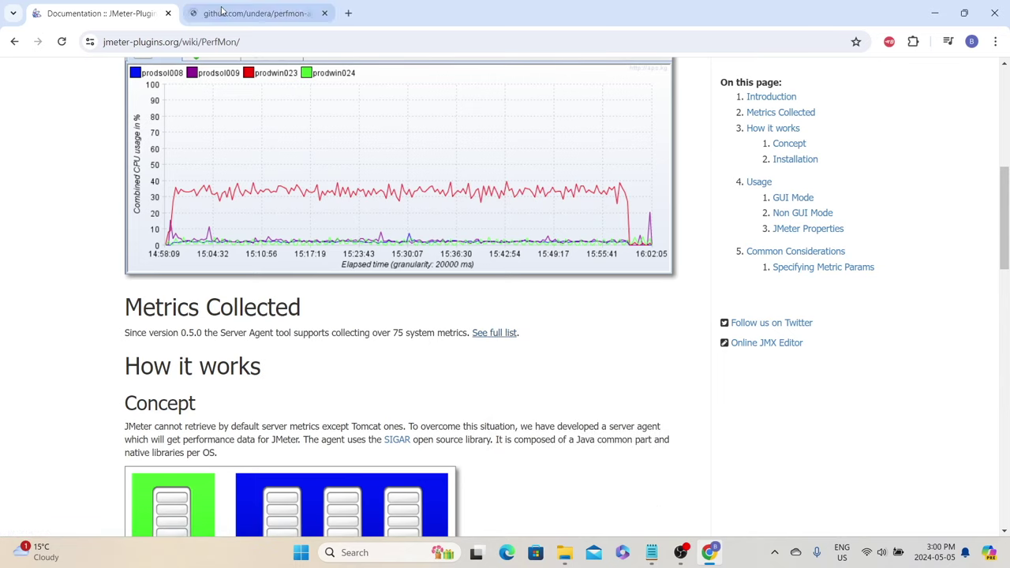
key("ctrl+Tab")
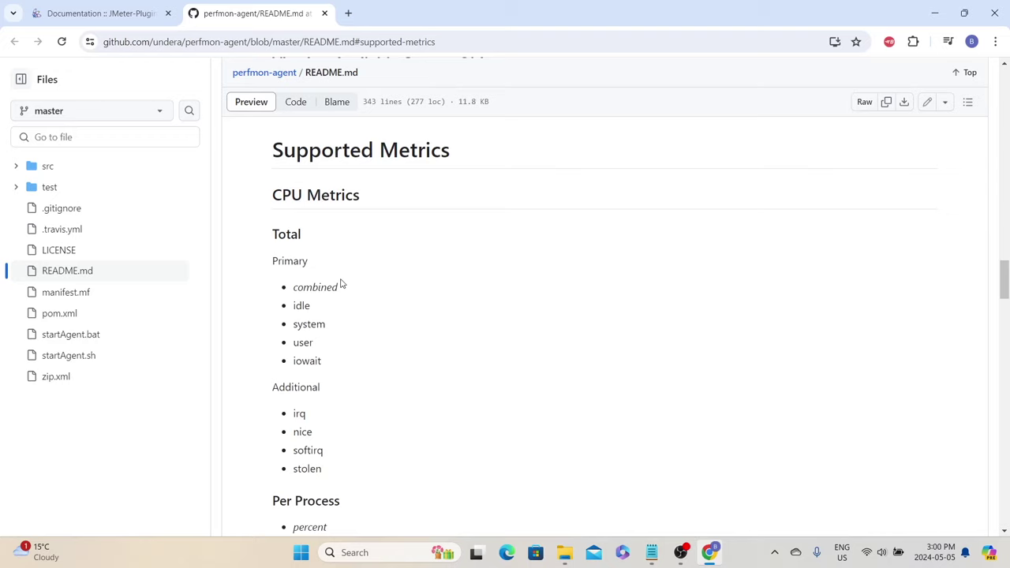
scroll(341, 286, "down", 10)
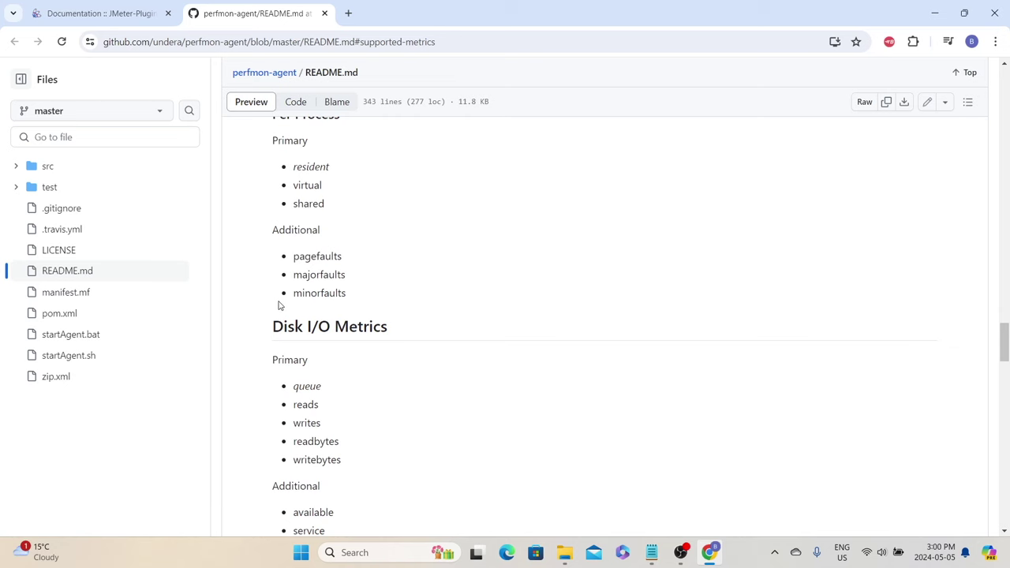
Step: Return to the PerfMon documentation and open the Server Agent description linked under Installation in a new tab
key("ctrl+shift+Tab")
scroll(105, 239, "down", 2)
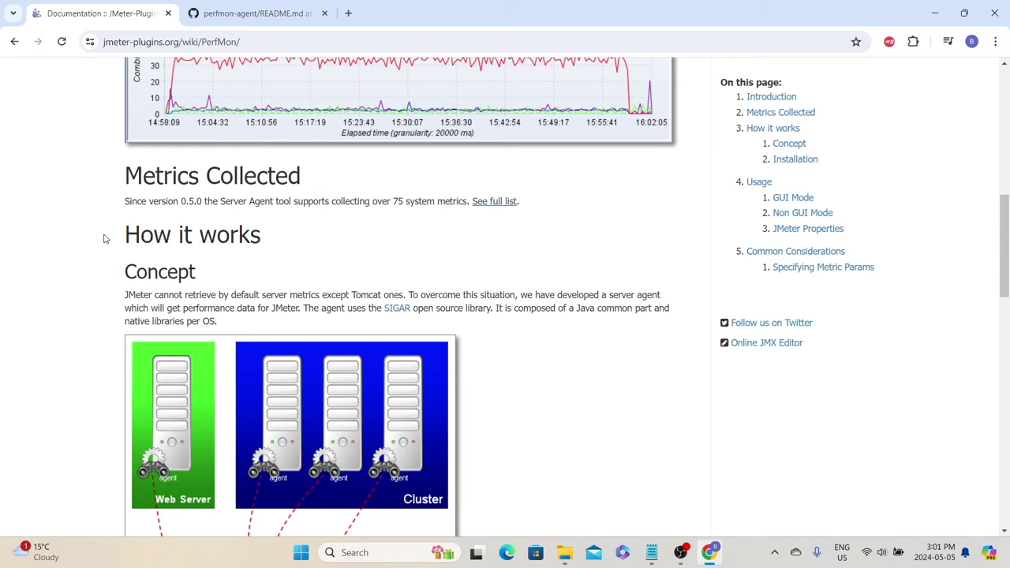
scroll(274, 453, "down", 4)
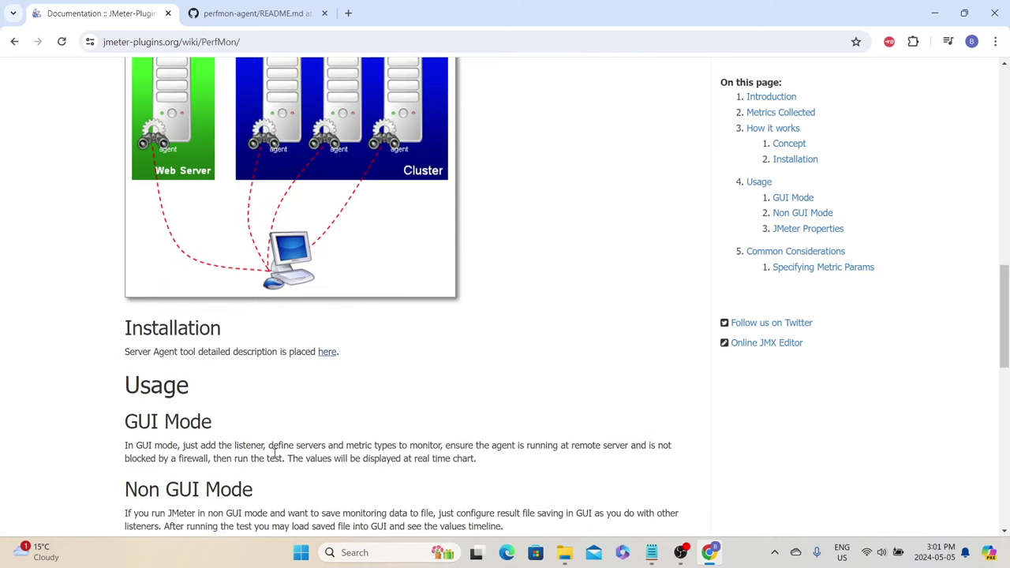
right_click(332, 354)
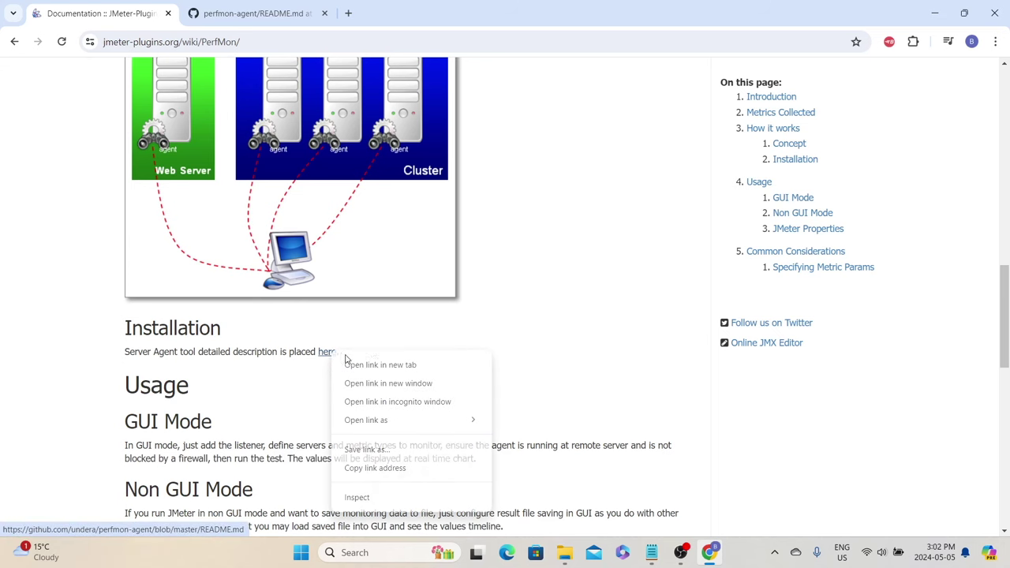
left_click(374, 365)
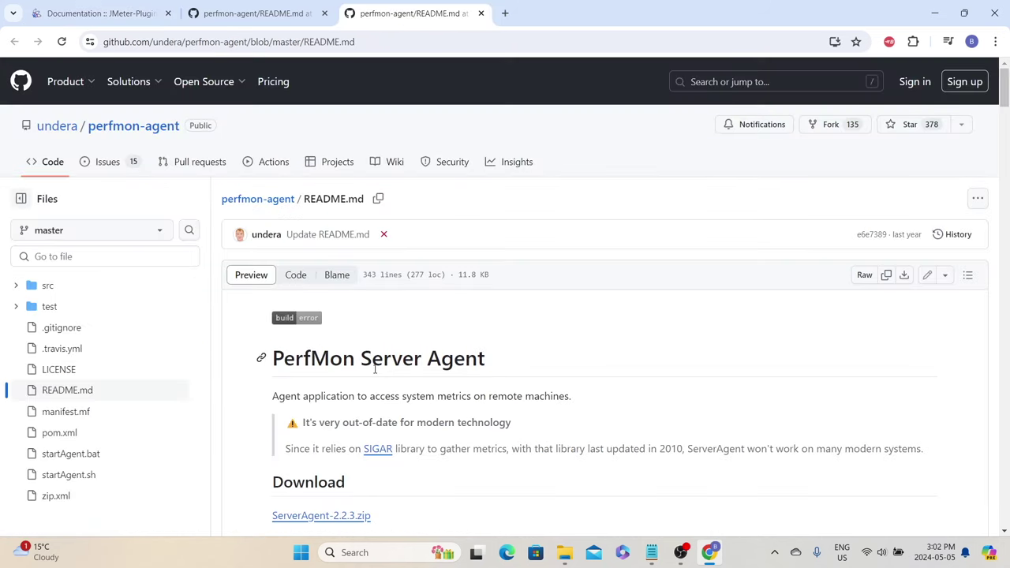
Step: Read the Download and Installation sections of the PerfMon Server Agent README, including the start scripts and the Java requirement
scroll(375, 369, "down", 3)
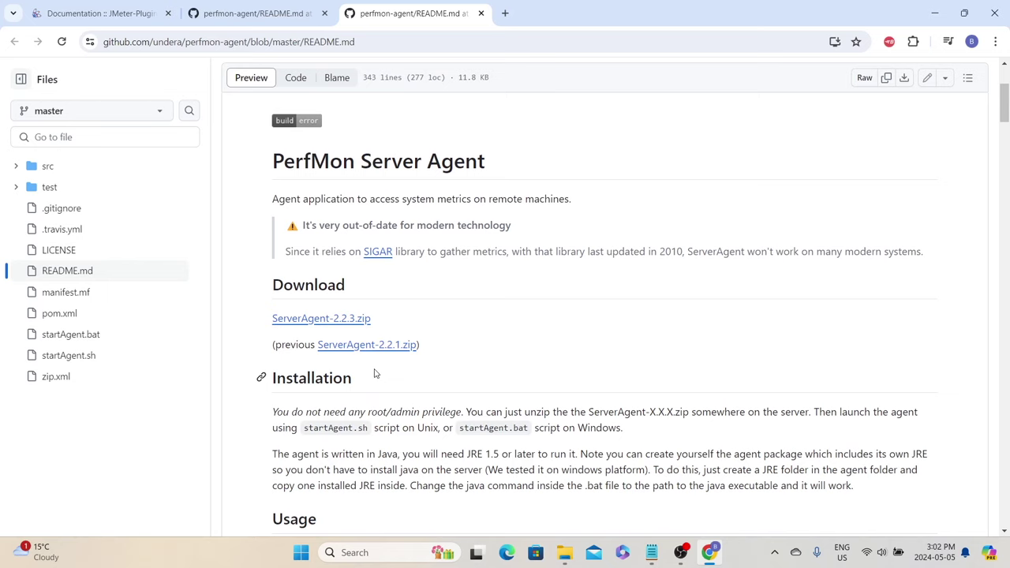
scroll(374, 371, "down", 1)
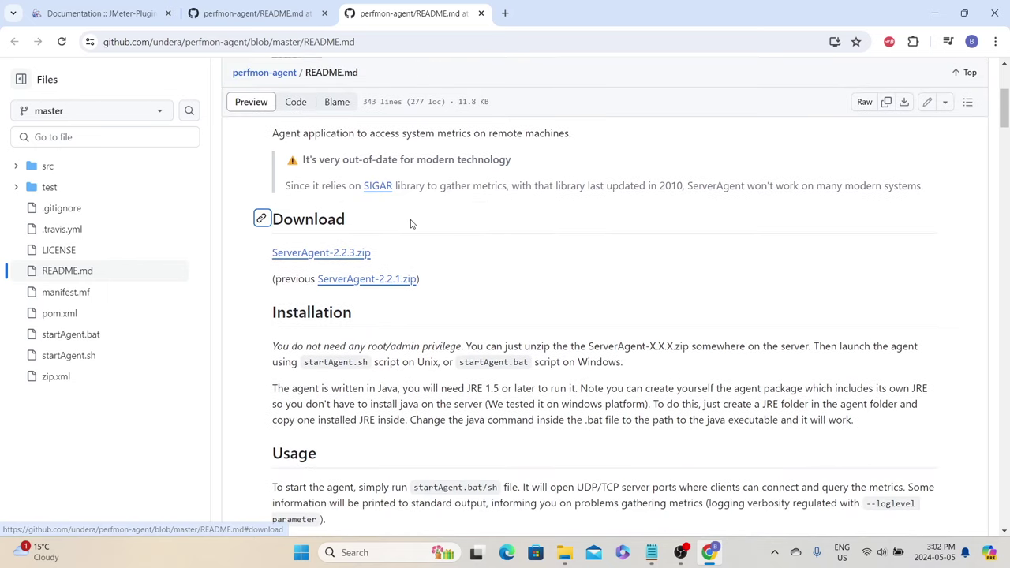
left_click_drag(395, 252, 235, 255)
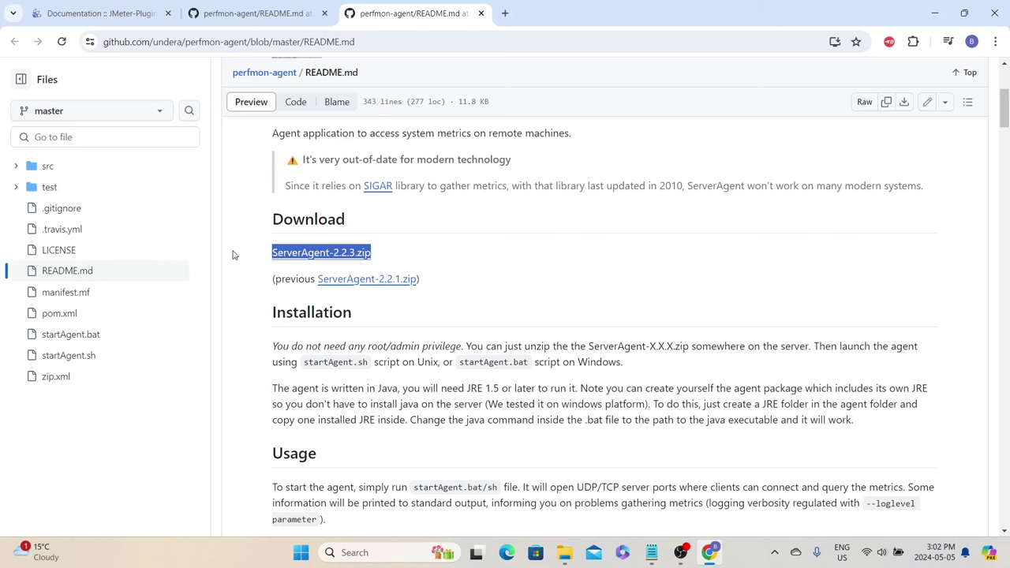
scroll(233, 255, "down", 2)
left_click_drag(268, 213, 443, 292)
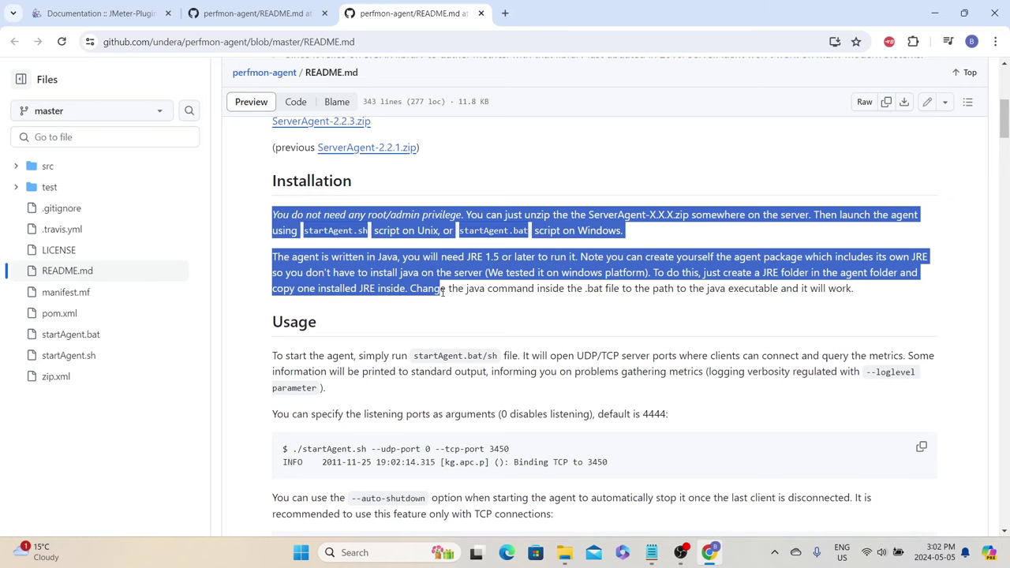
left_click(289, 234)
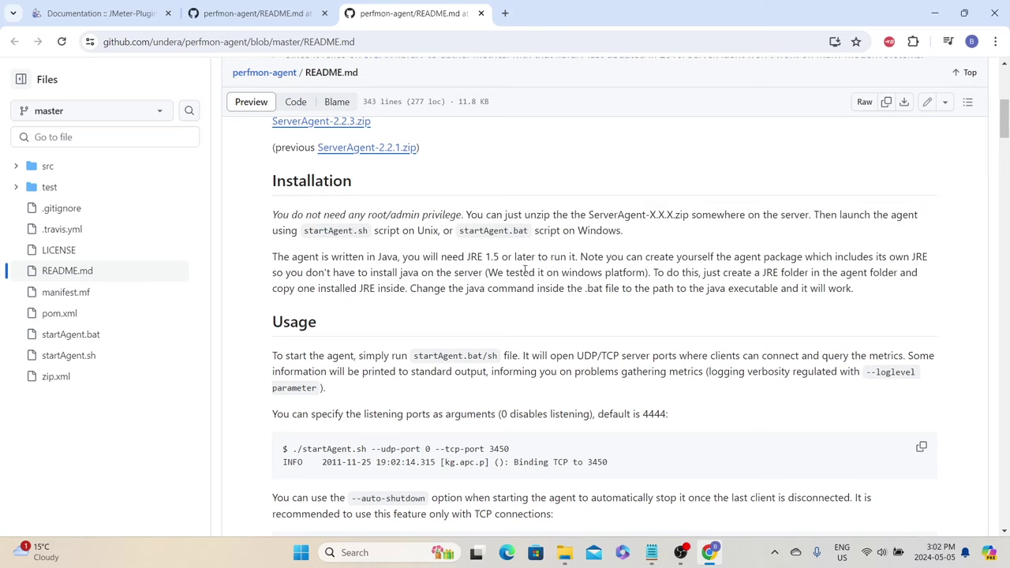
left_click_drag(303, 232, 370, 238)
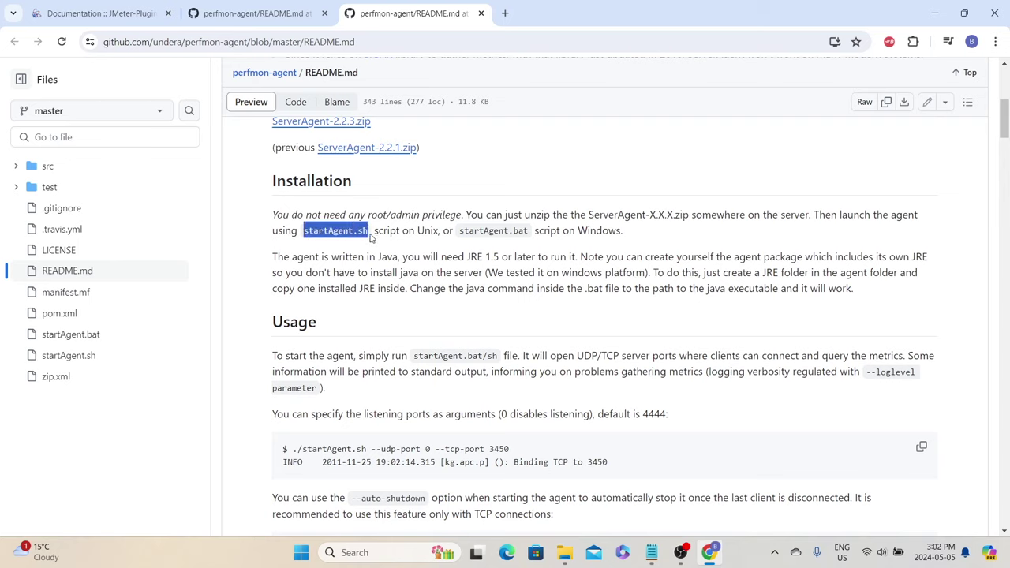
left_click_drag(459, 231, 527, 231)
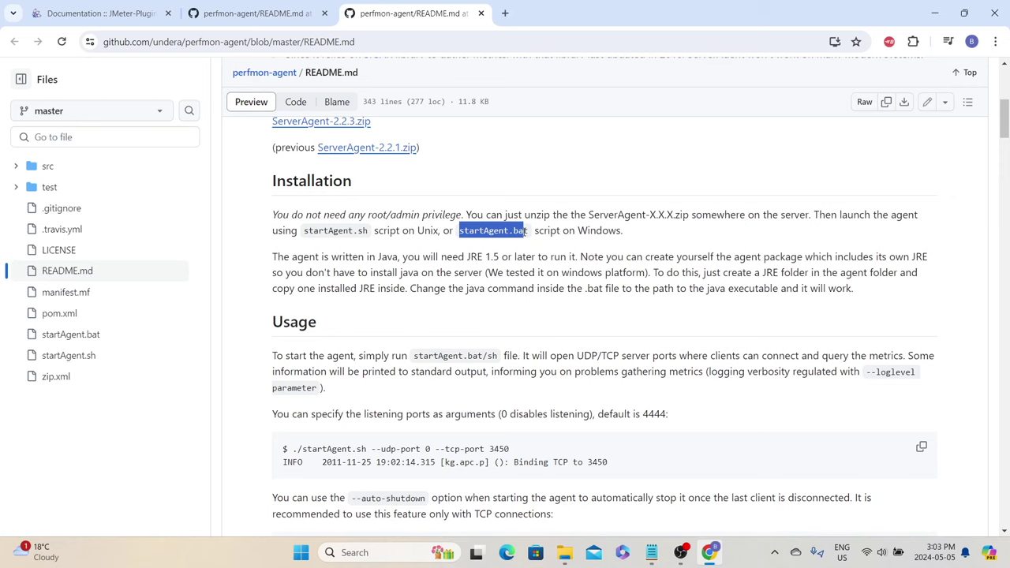
left_click_drag(273, 256, 359, 272)
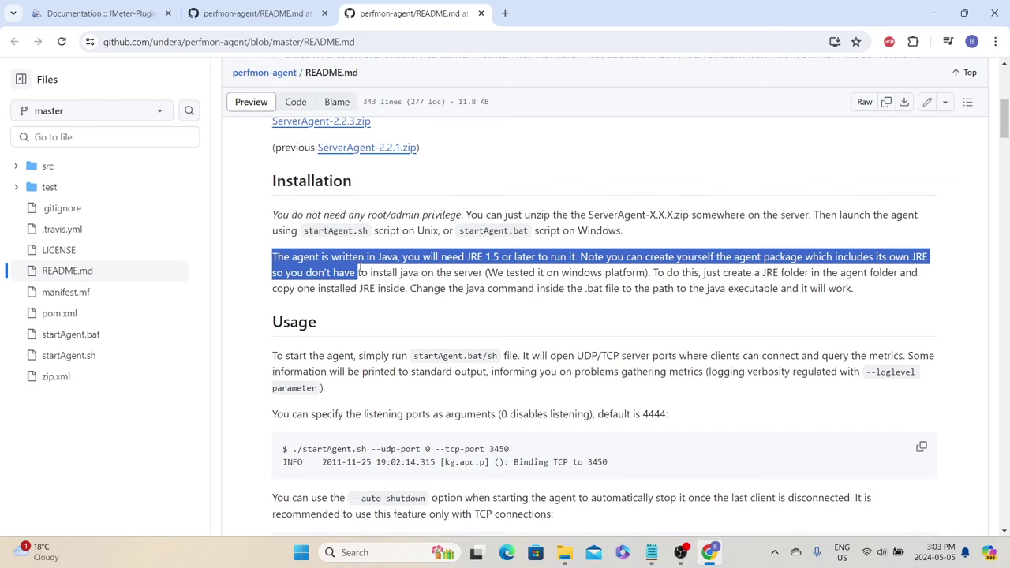
left_click(359, 272)
Step: Examine the README's Usage section for the agent's default listening port and the command that specifies custom UDP and TCP ports
scroll(371, 260, "down", 3)
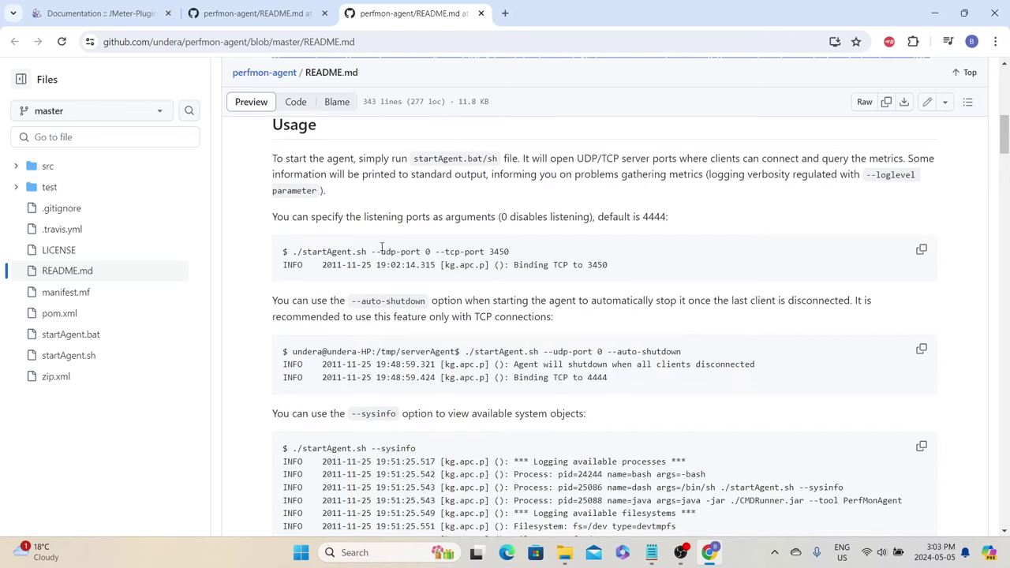
scroll(382, 248, "up", 1)
left_click_drag(640, 284, 668, 283)
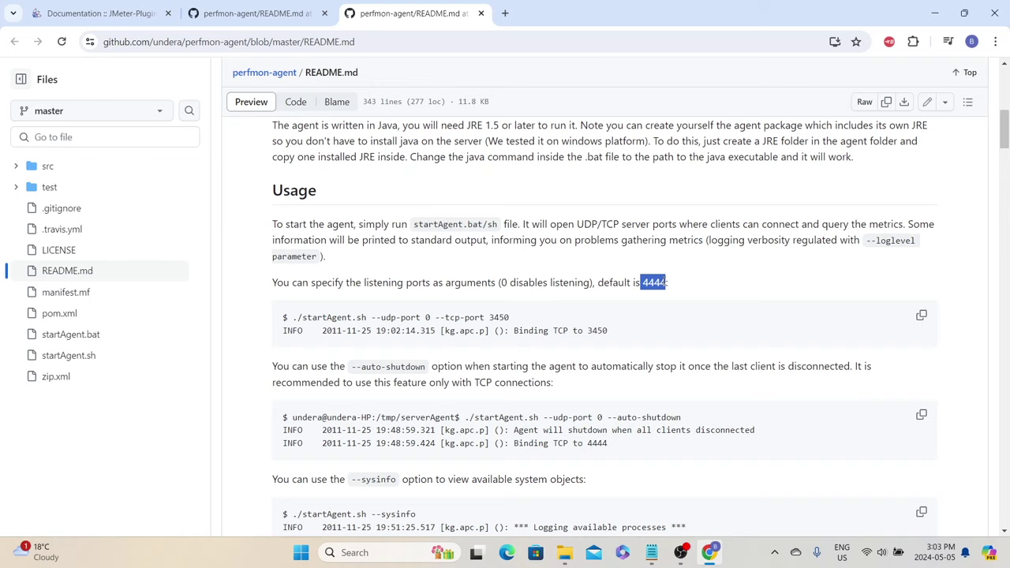
left_click_drag(511, 317, 292, 313)
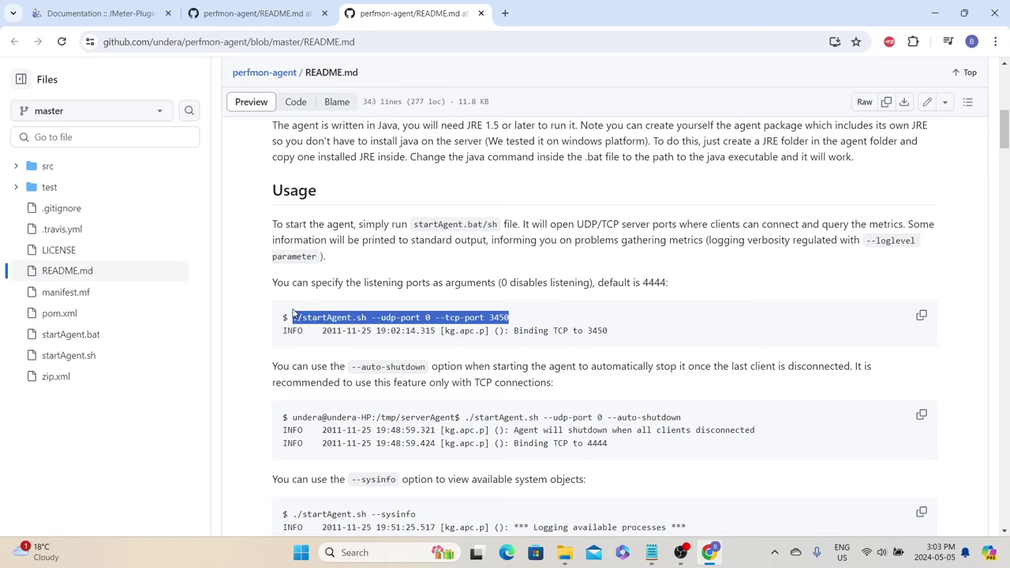
left_click(669, 282)
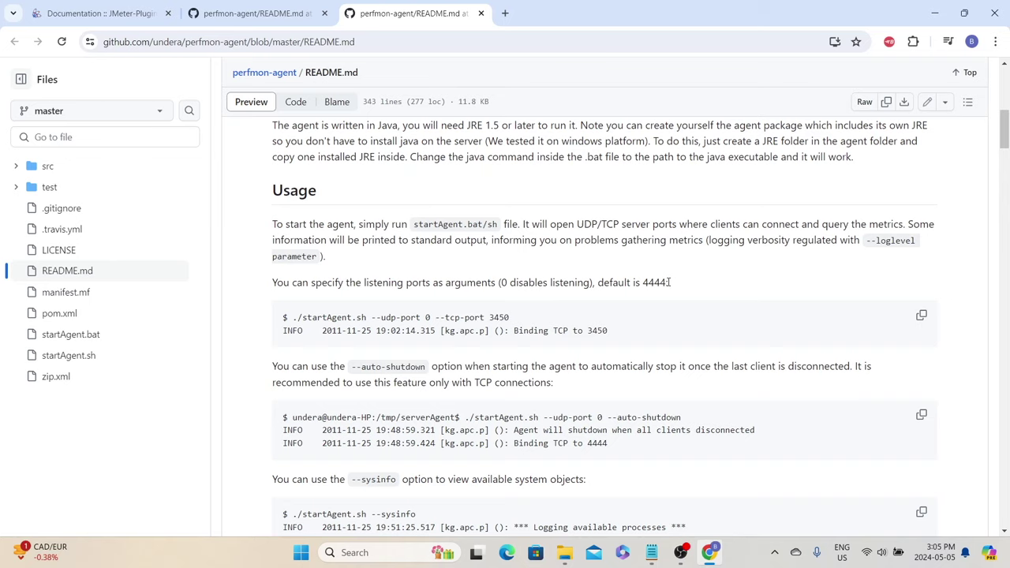
scroll(330, 259, "down", 8)
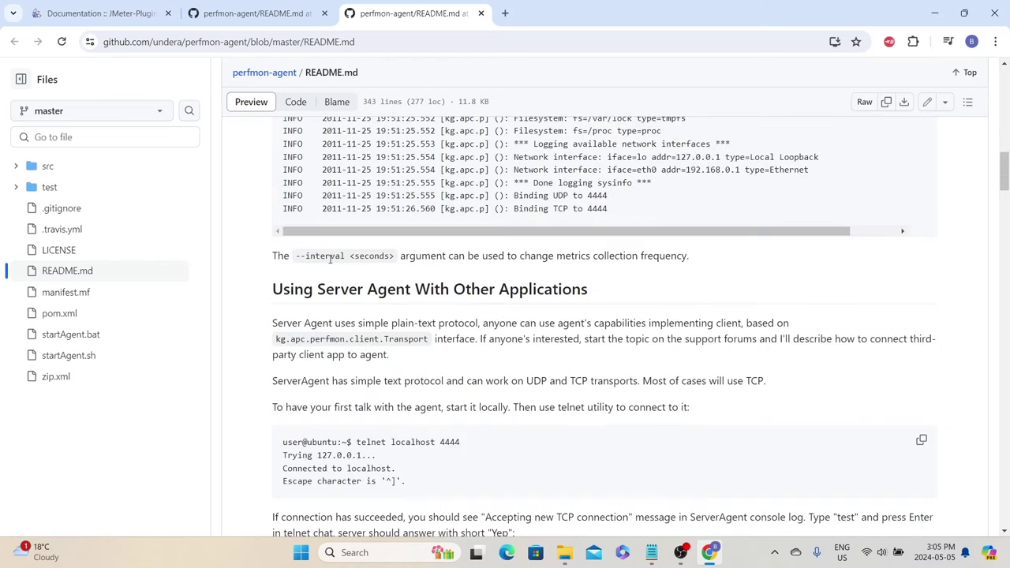
Step: Download ServerAgent-2.2.3.zip from the README's Download section
scroll(330, 258, "up", 15)
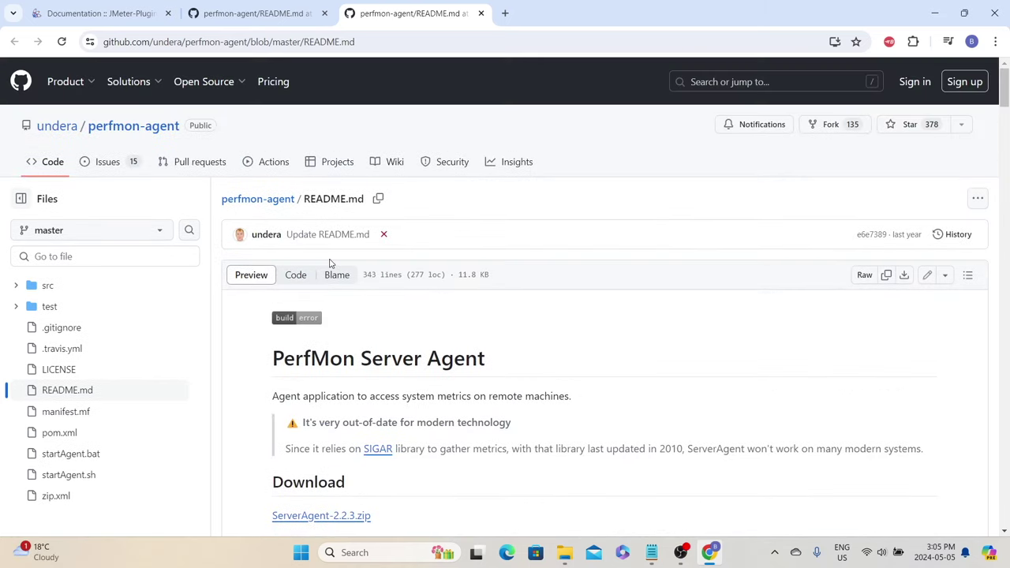
scroll(342, 277, "down", 3)
scroll(343, 276, "down", 2)
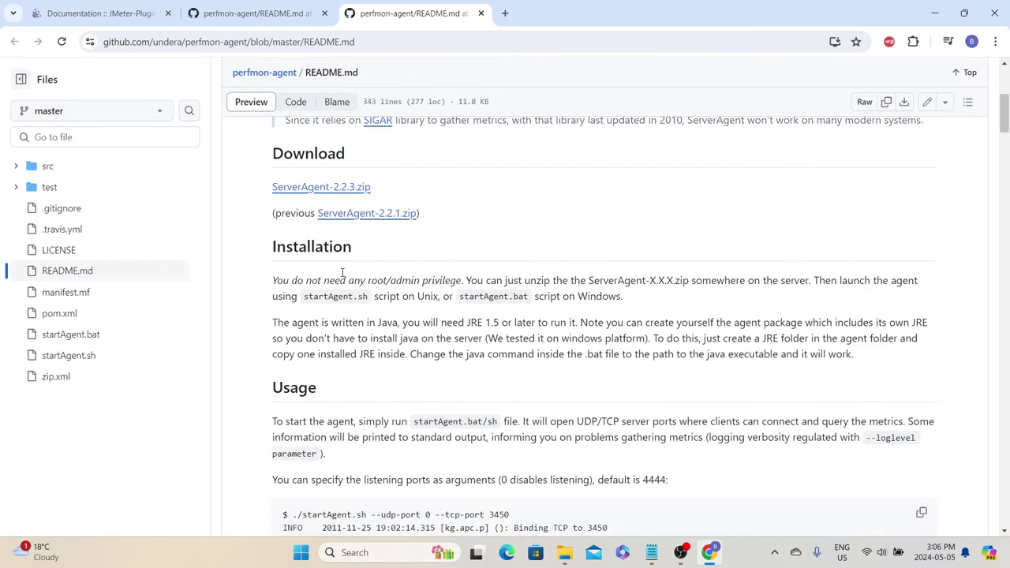
left_click(329, 193)
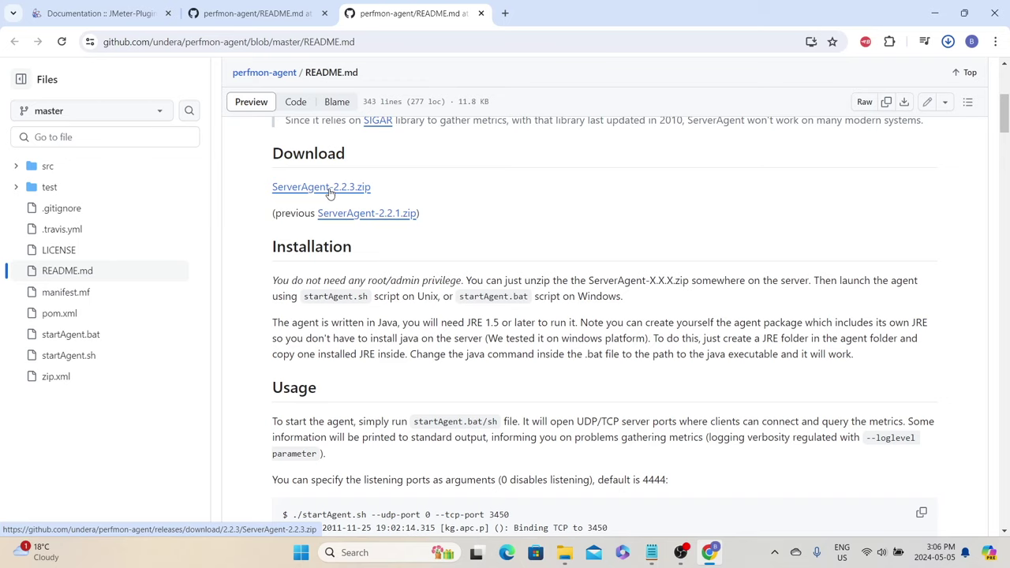
Step: Switch to File Explorer and extract the ServerAgent-2.2.3 archive in the Downloads folder
mouse_move(565, 553)
left_click(490, 511)
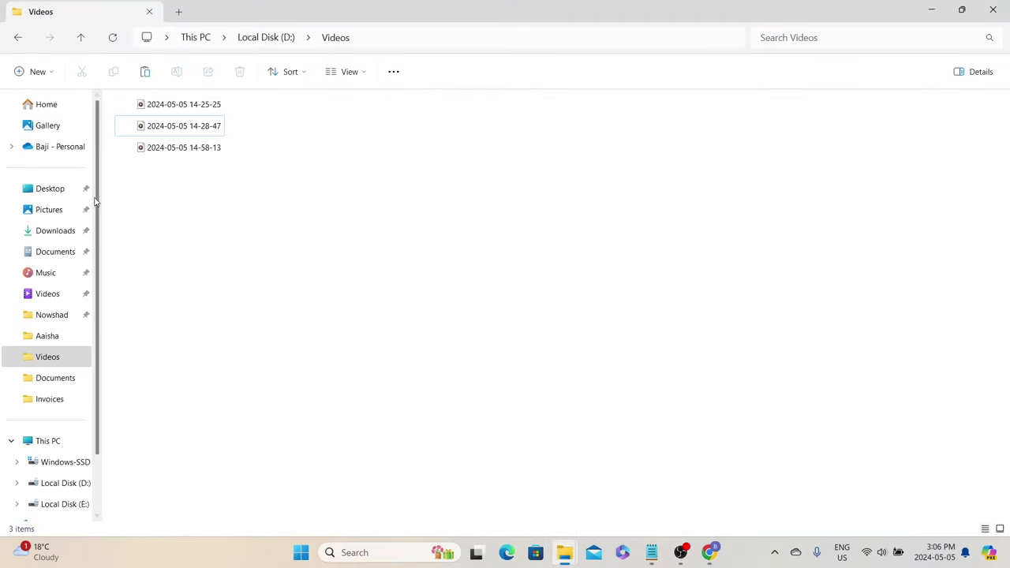
left_click(55, 230)
left_click(147, 139)
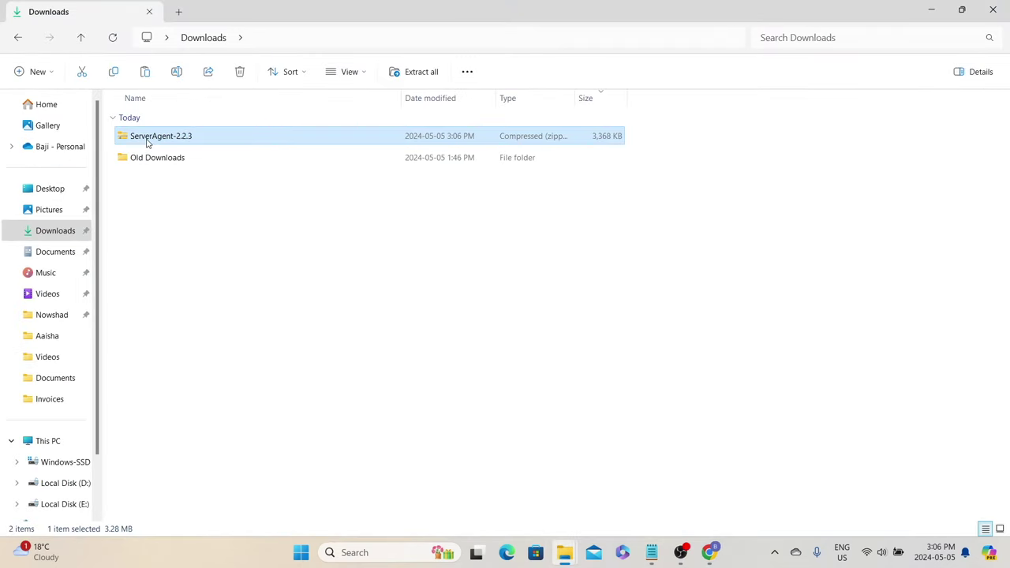
right_click(147, 141)
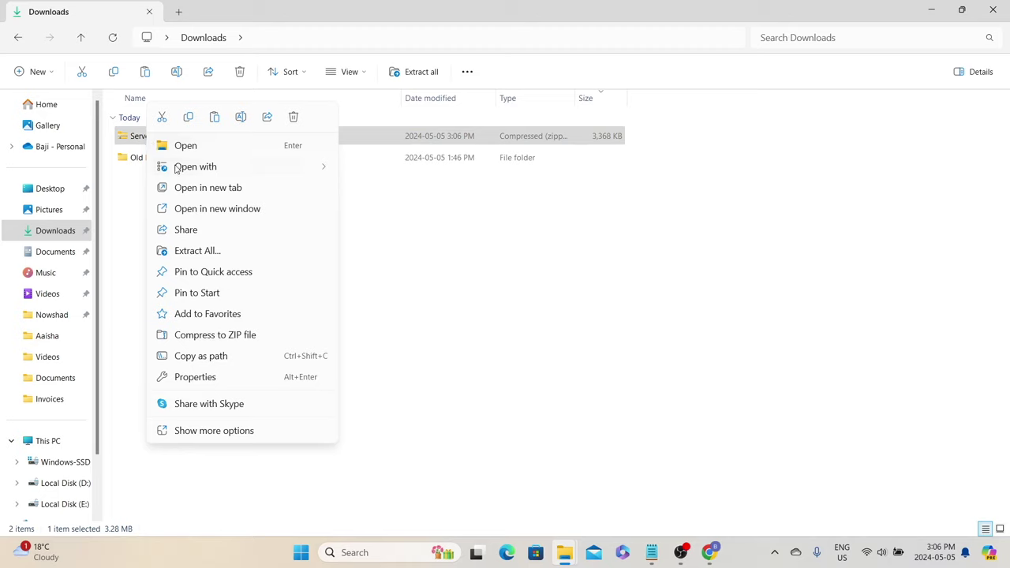
left_click(182, 250)
left_click(608, 408)
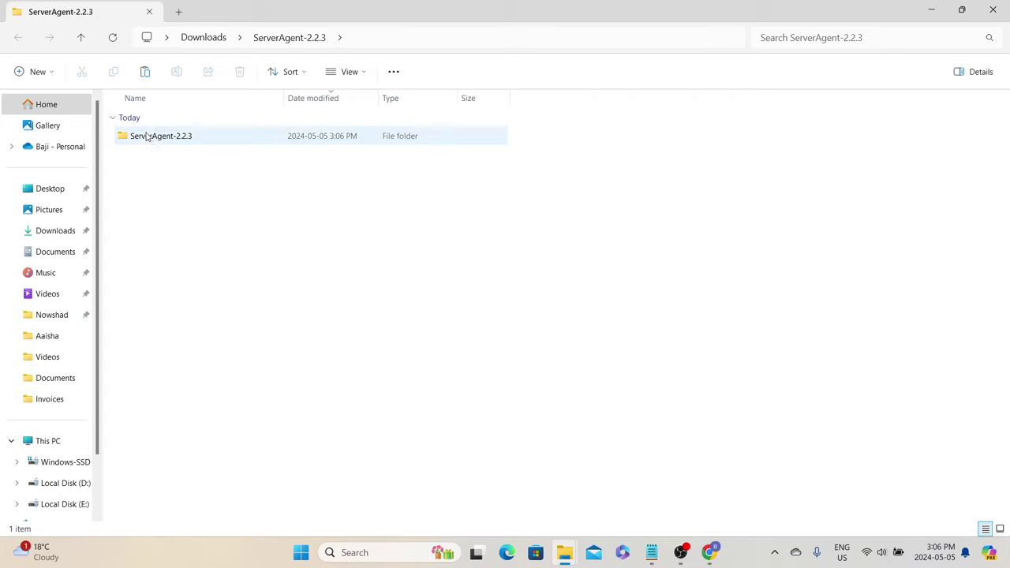
Step: Open the inner ServerAgent-2.2.3 folder and look through the files in its lib subfolder, returning to the agent folder
left_click(148, 142)
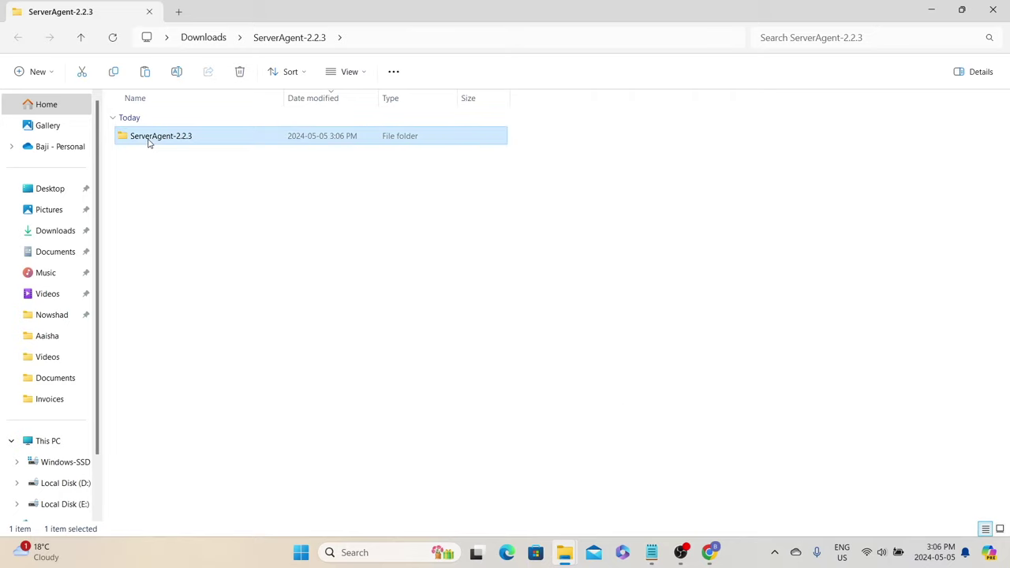
double_click(147, 142)
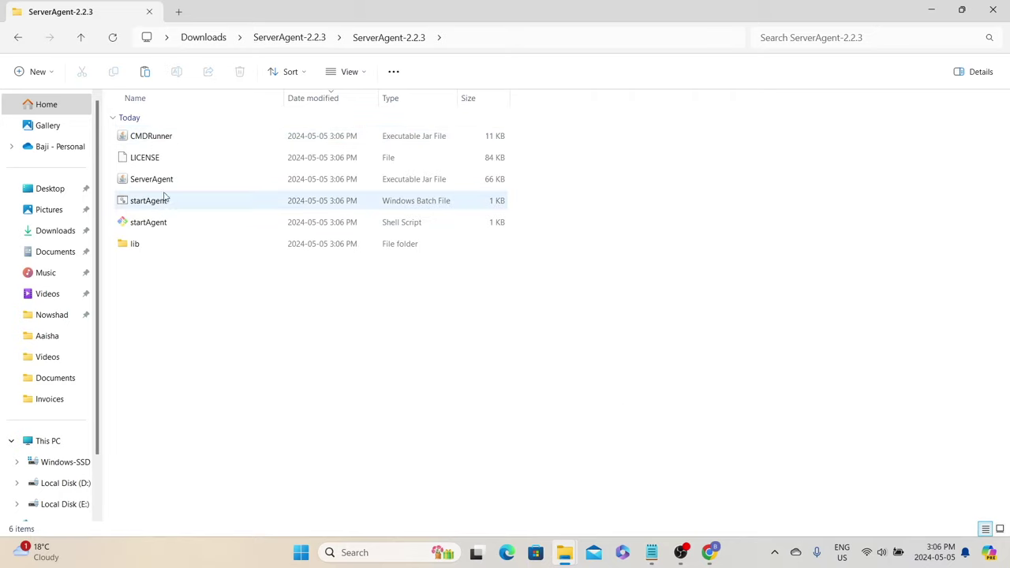
double_click(126, 244)
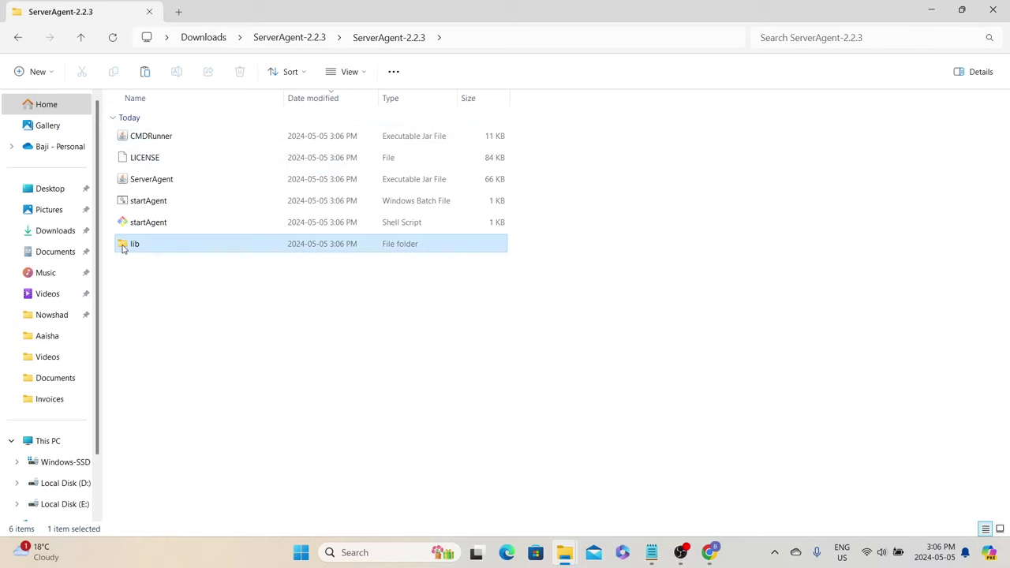
scroll(123, 312, "down", 4)
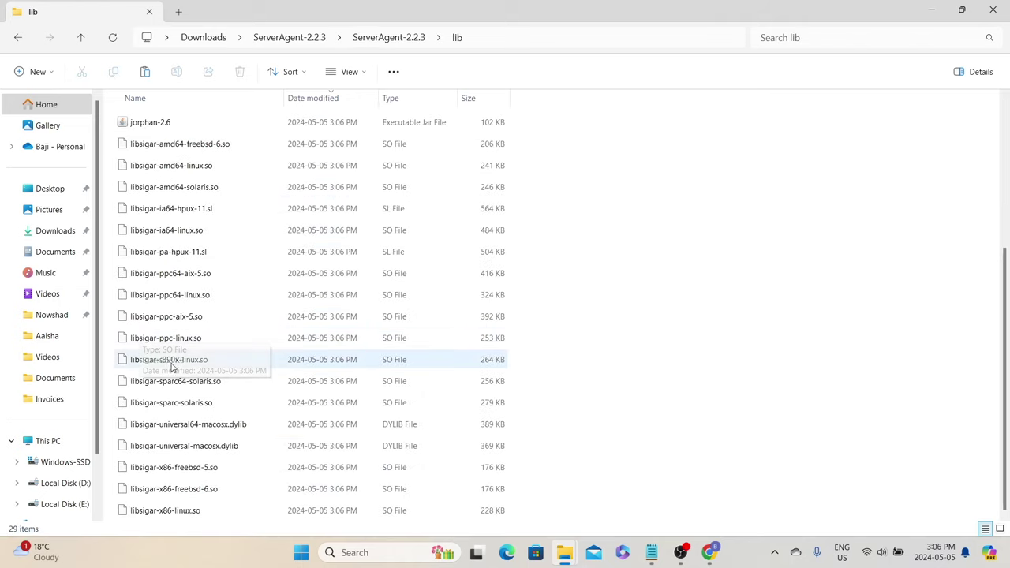
scroll(138, 356, "up", 4)
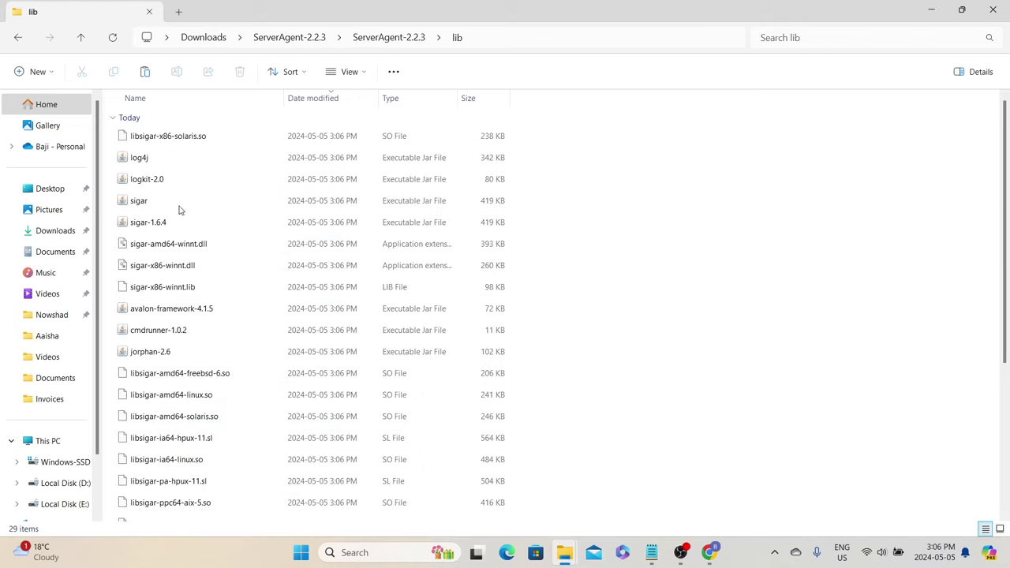
left_click(413, 39)
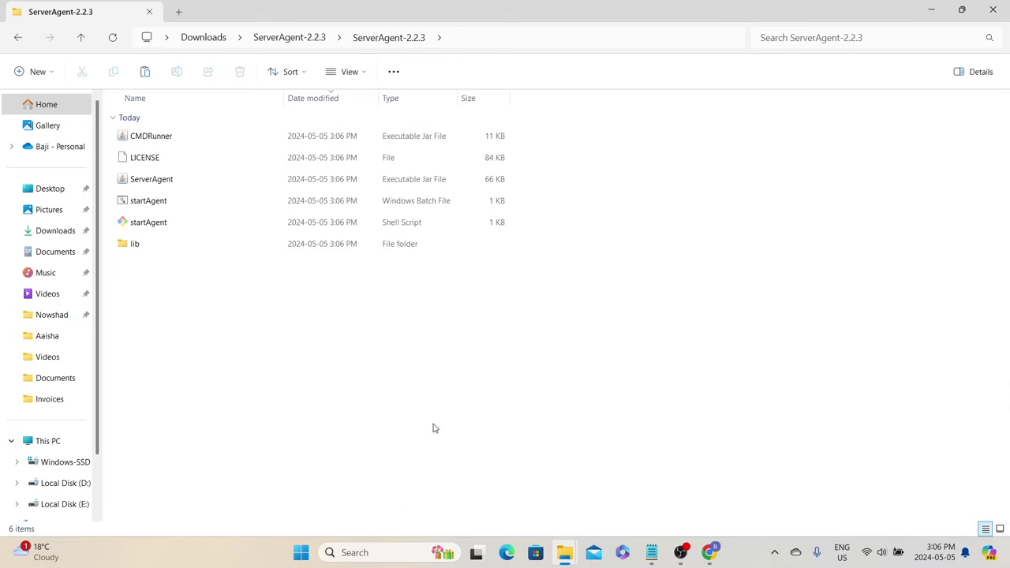
Step: Start the agent with the startAgent Windows batch file and open a separate Command Prompt that leaves the agent's log visible
double_click(135, 207)
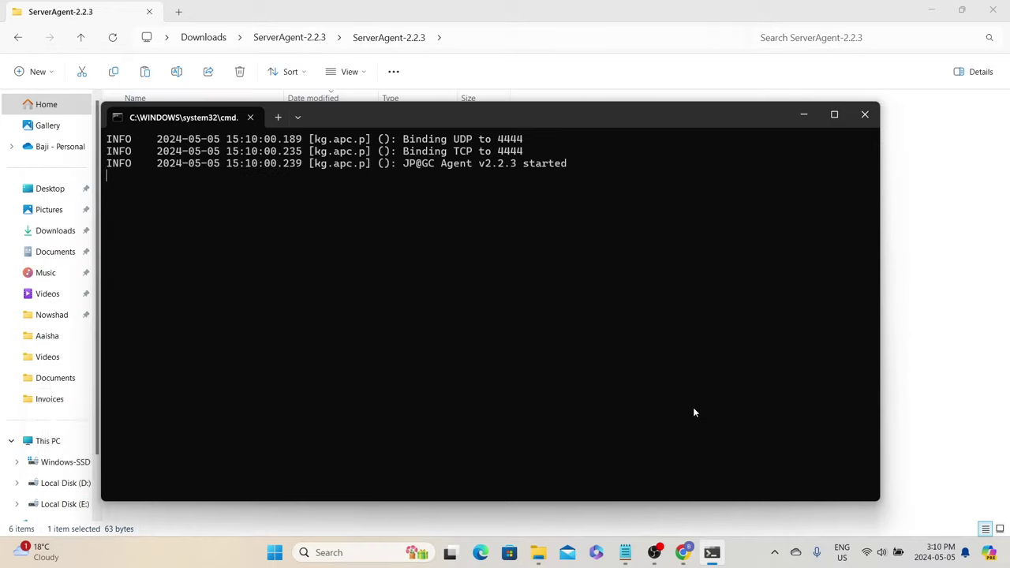
key("super+r")
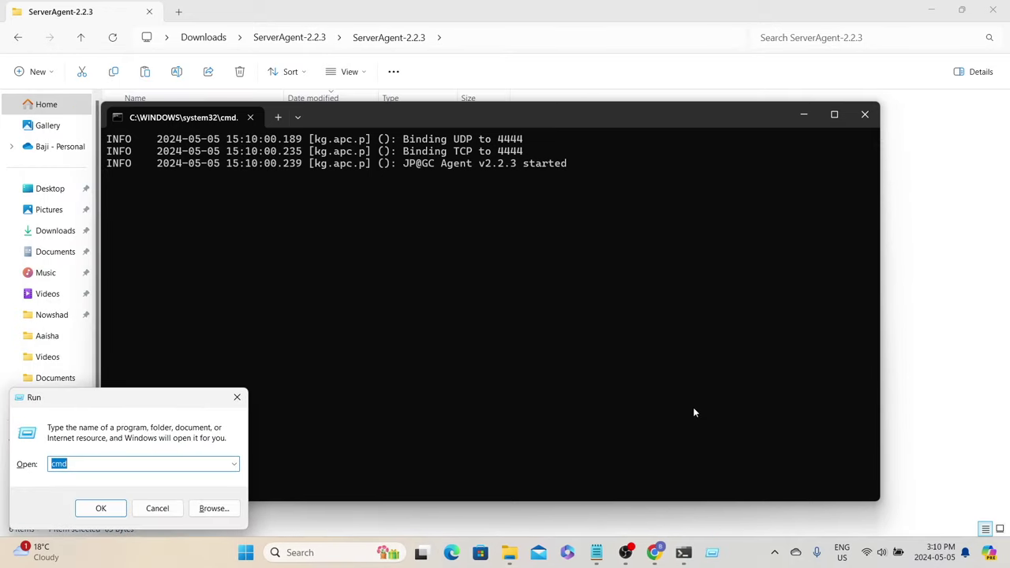
key("Return")
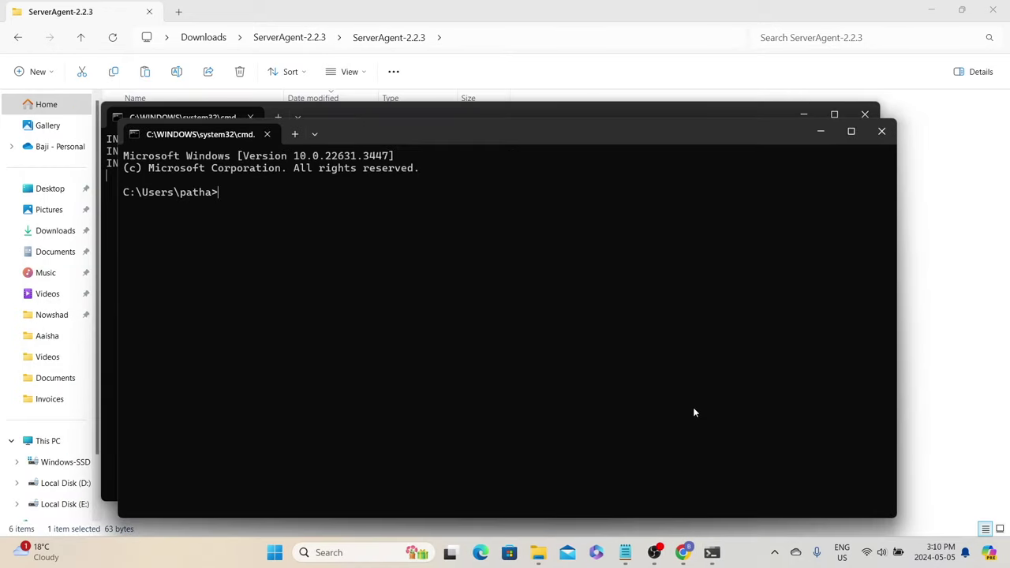
left_click_drag(460, 133, 470, 199)
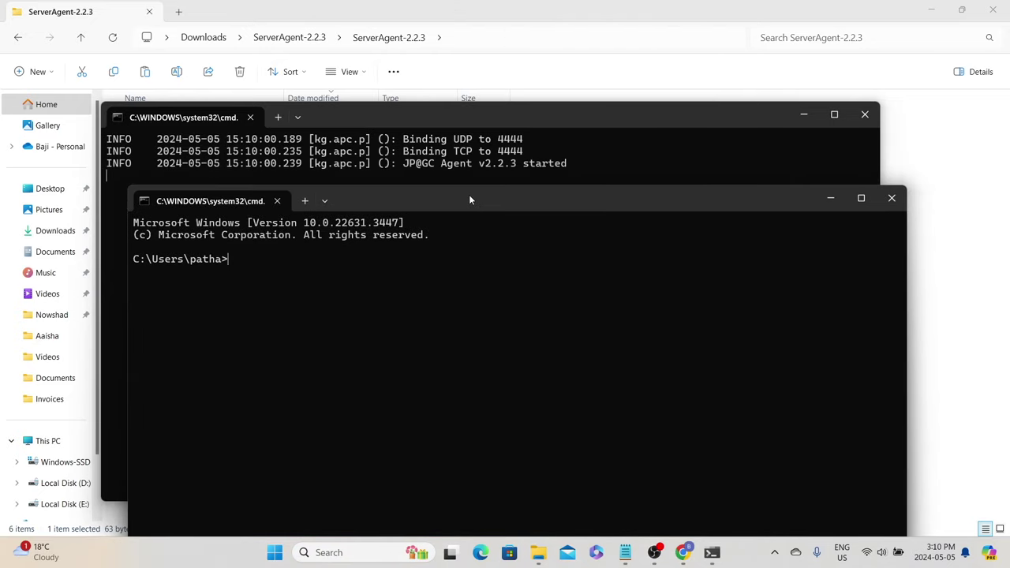
Step: Check whether Telnet Client is enabled in Windows Features and dismiss the dialog without applying changes
left_click(368, 551)
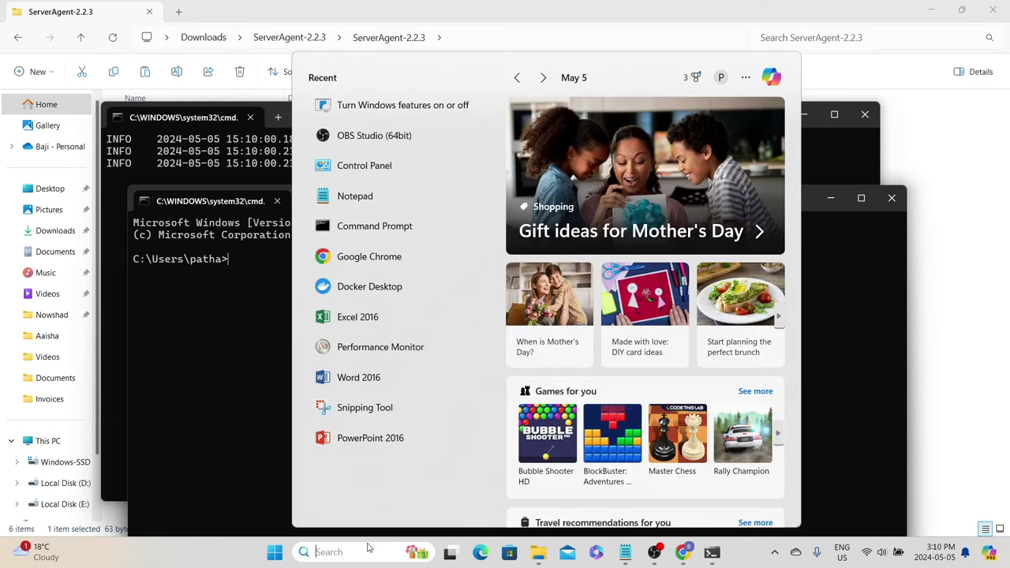
type("windows feature")
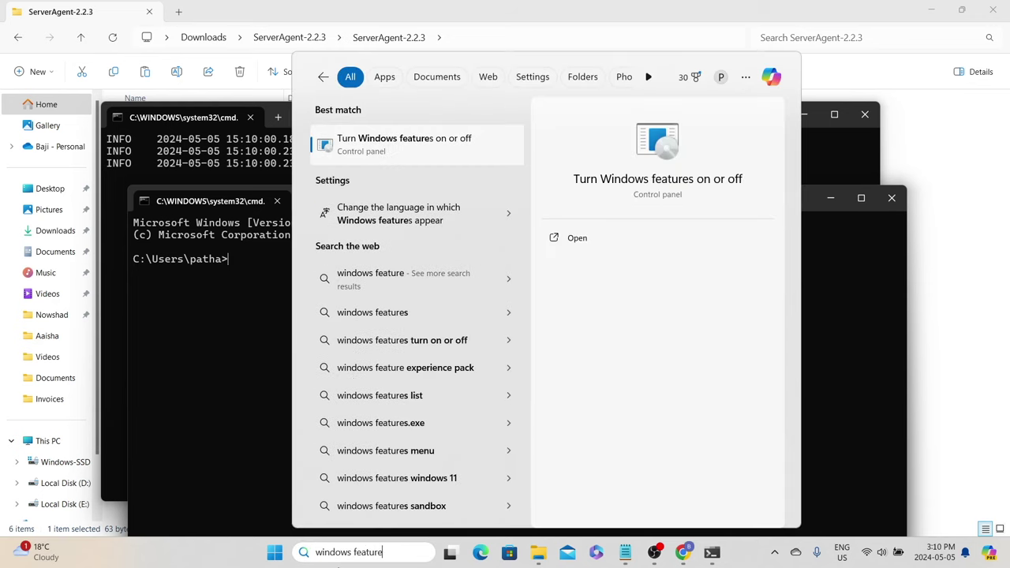
left_click(324, 144)
scroll(446, 300, "down", 1)
left_click(387, 349)
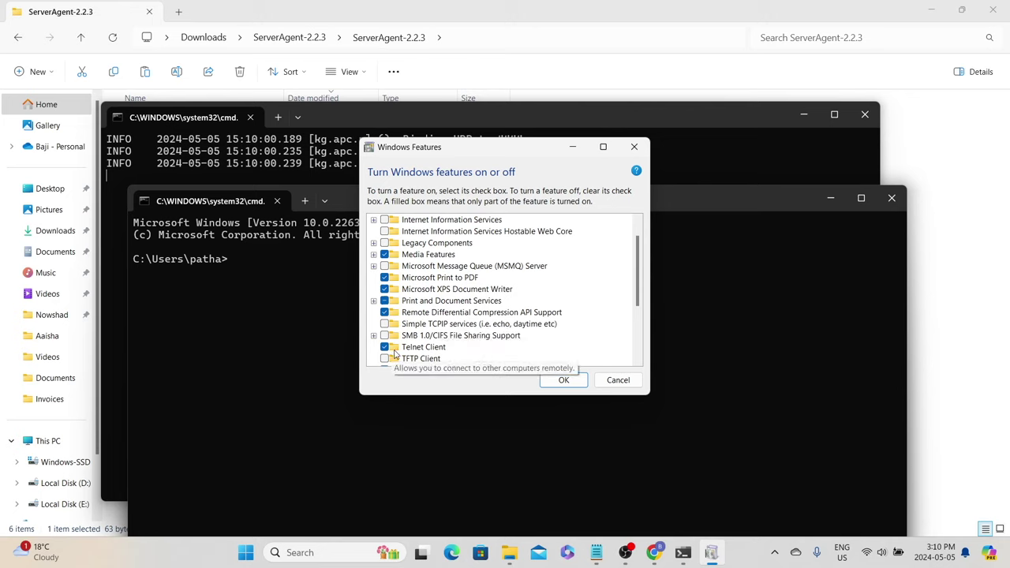
left_click(618, 380)
Step: Test the agent's connection from the Command Prompt with telnet localhost 4444 and the test command, and end the session with exit
left_click_drag(247, 247, 252, 259)
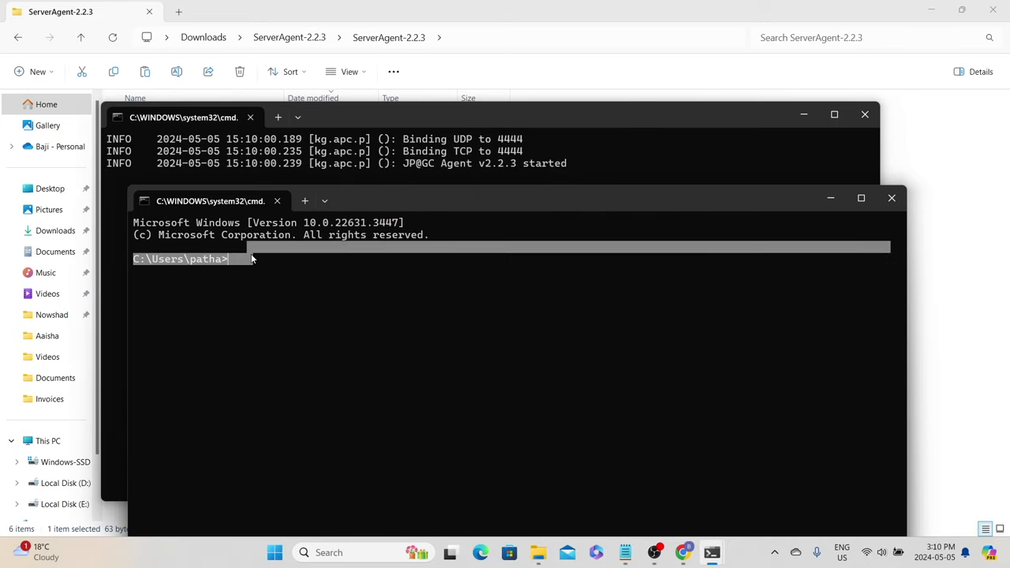
left_click(251, 259)
type("telnet")
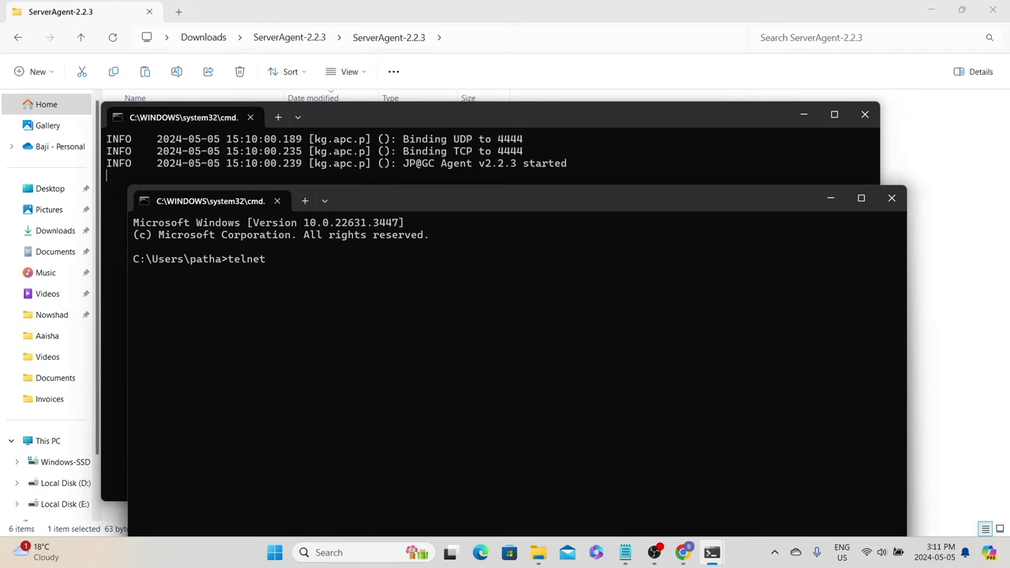
type("localhost 4444")
key("Return")
left_click_drag(307, 213, 347, 312)
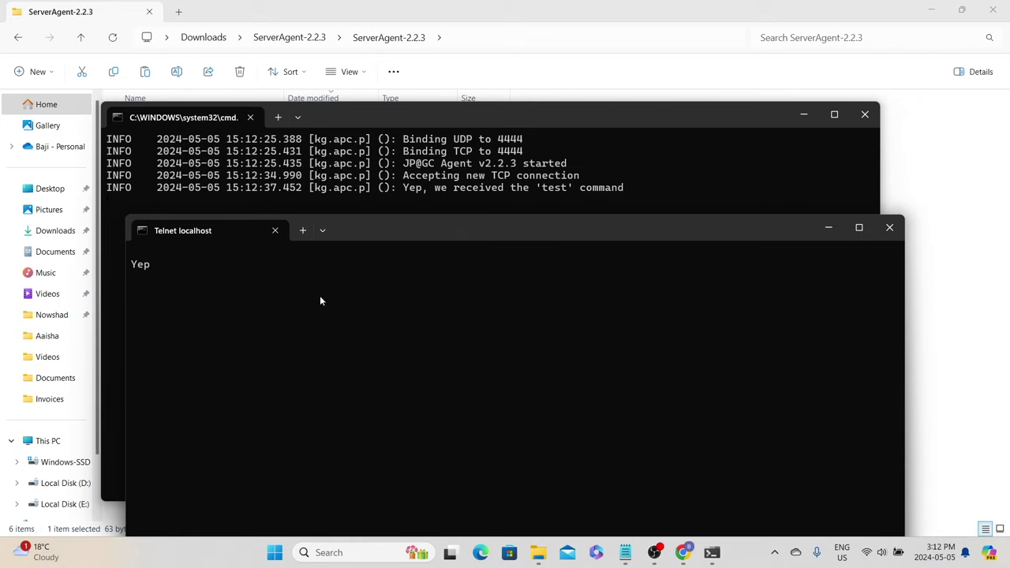
type("exit")
key("Return")
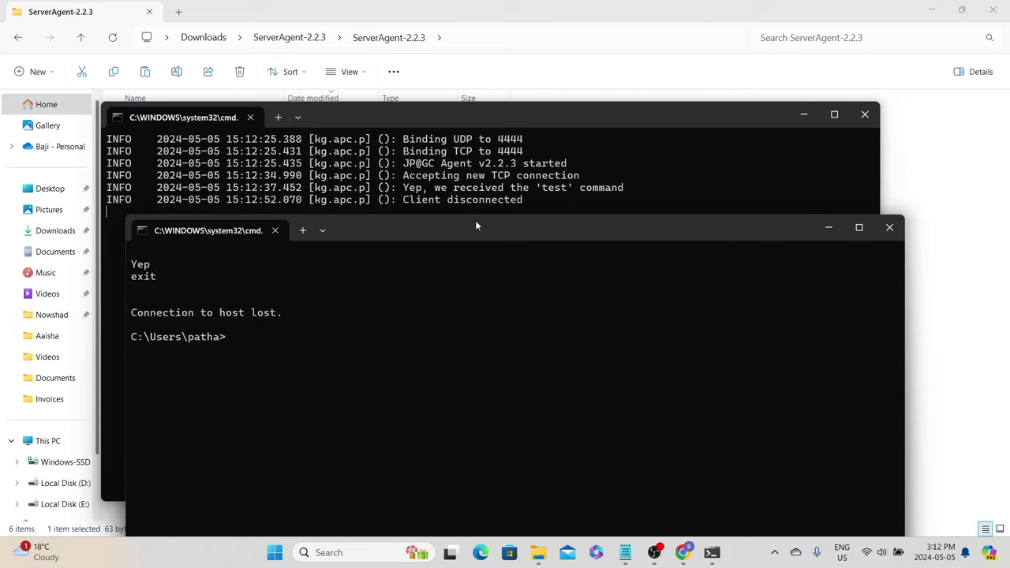
Step: Minimize the command windows and File Explorer, and launch JMeter from the desktop
left_click(840, 232)
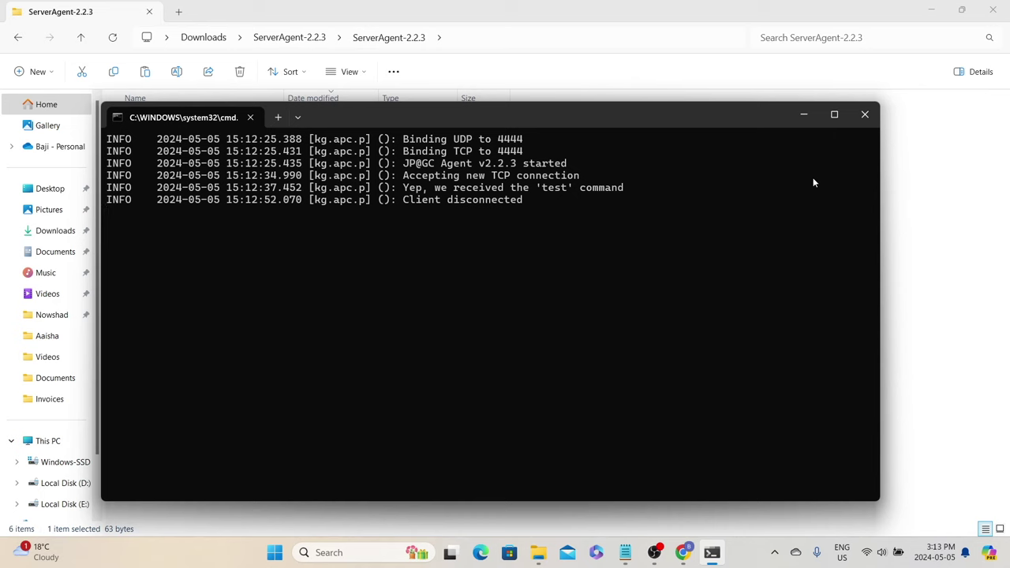
left_click(921, 6)
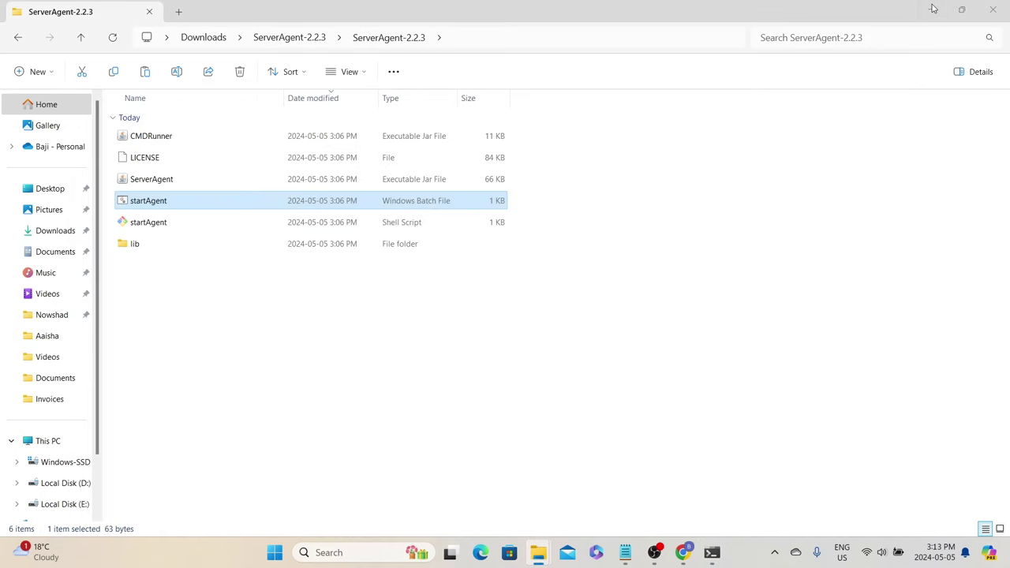
left_click(931, 9)
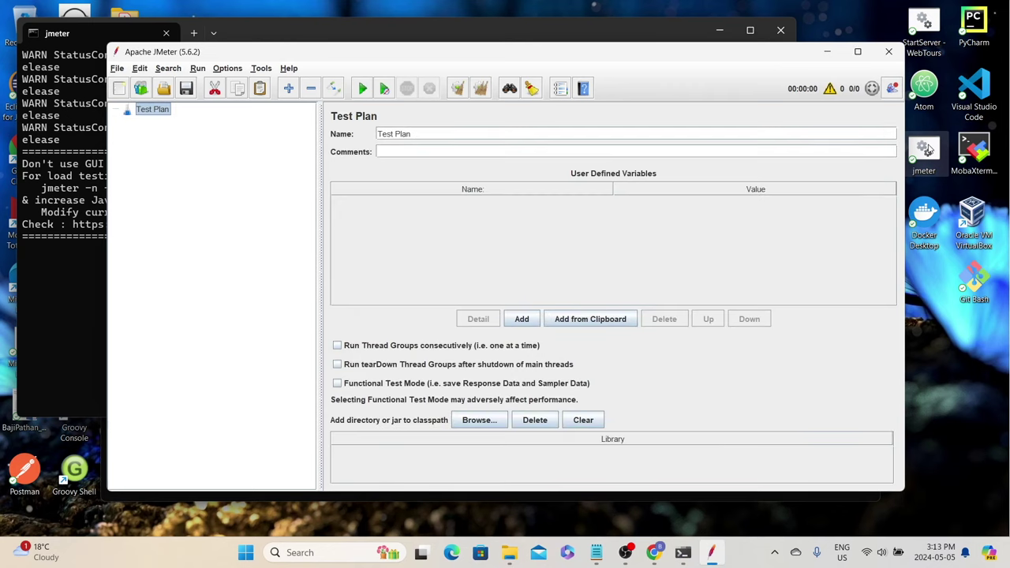
Step: Bring up the PerfMon documentation in Chrome behind JMeter, maximize JMeter and open its Plugins Manager
left_click(655, 553)
scroll(316, 215, "up", 3)
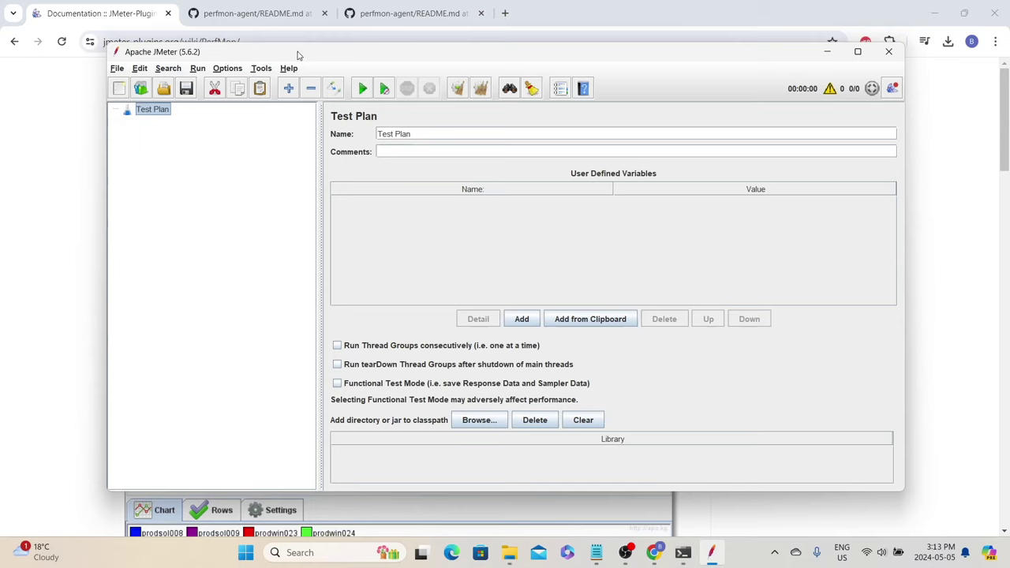
left_click(859, 52)
key("alt+o")
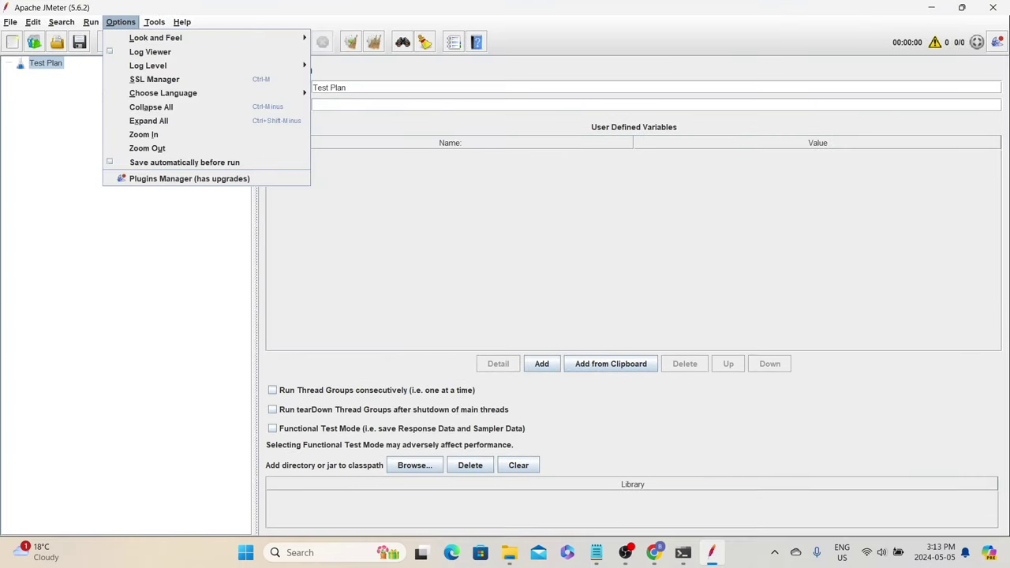
left_click(996, 45)
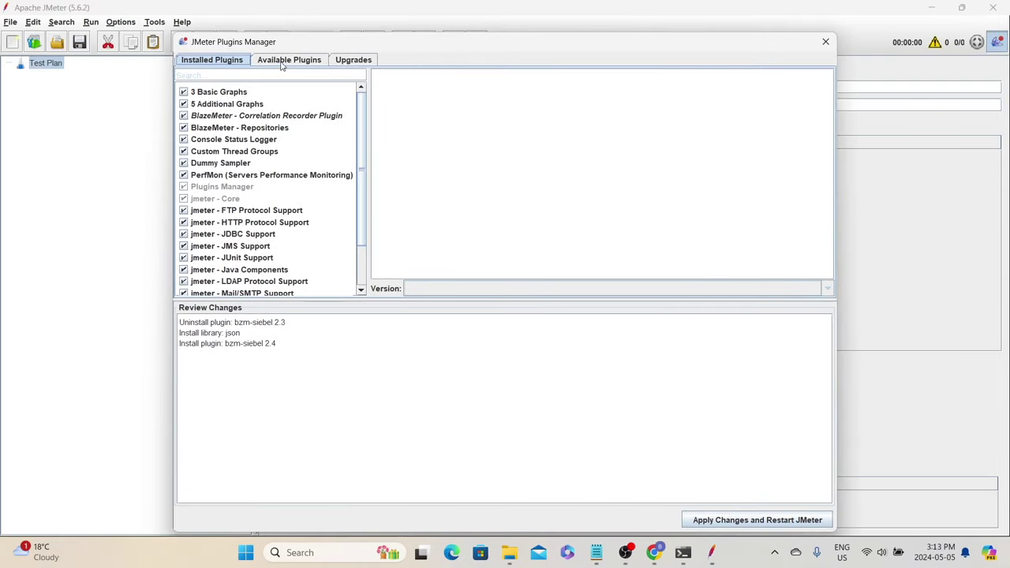
Step: Search the available plugins for Perfmon and view the details of PerfMon (Servers Performance Monitoring) among the installed plugins
left_click(285, 62)
left_click(244, 74)
type("Perfmon")
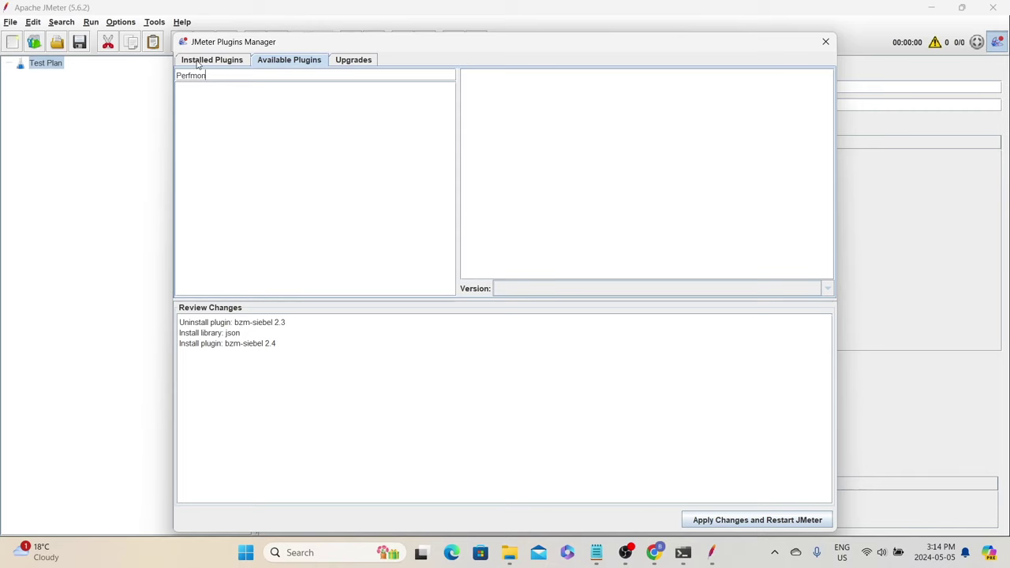
left_click(198, 63)
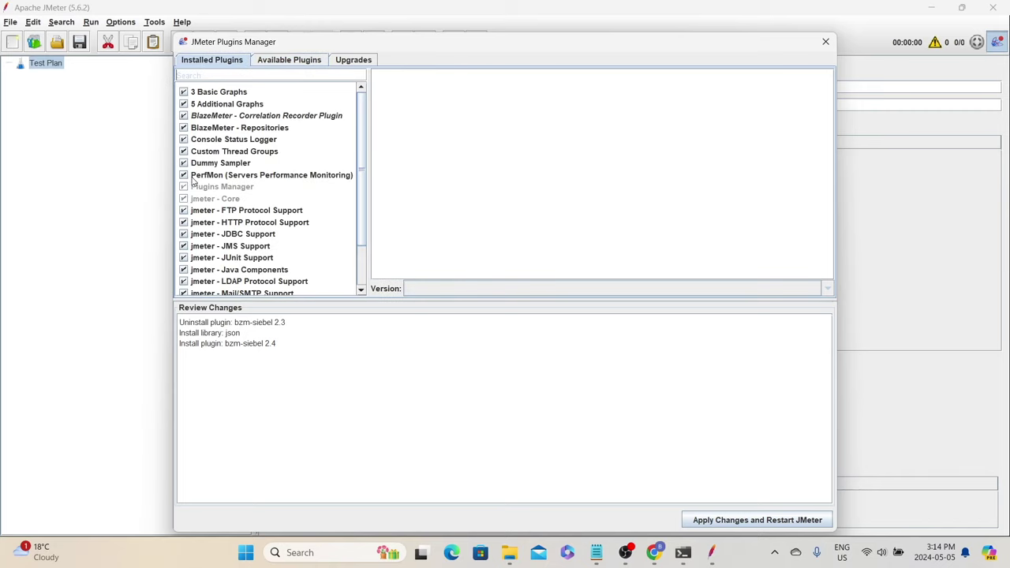
left_click(245, 177)
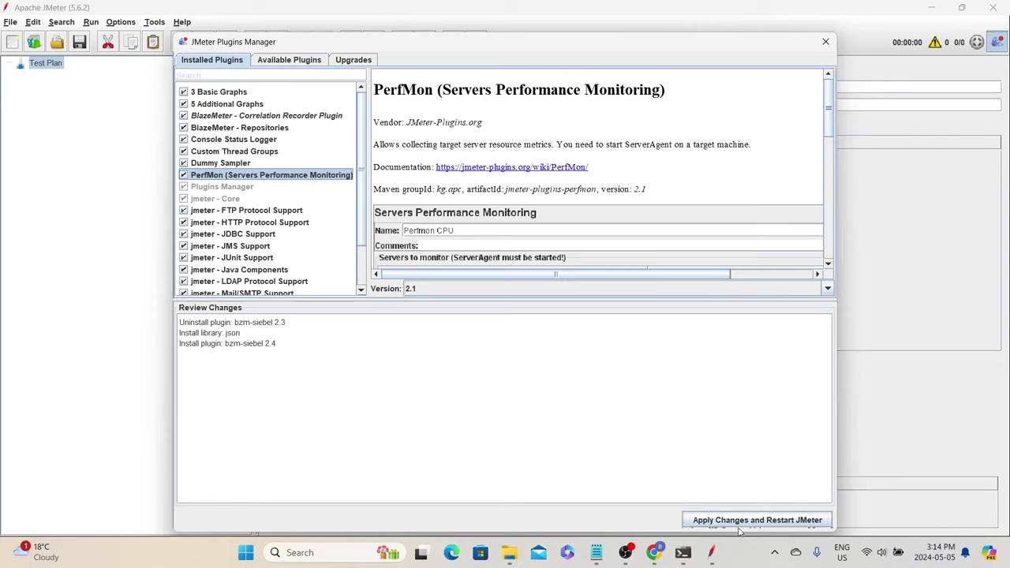
left_click(826, 43)
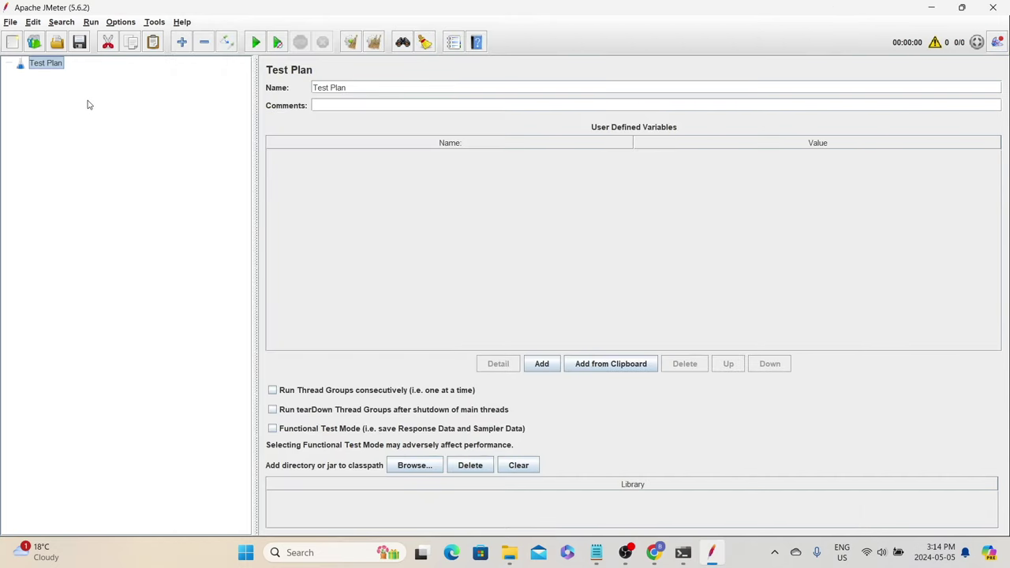
Step: Open the JPetStore_Demo.jmx test plan from the JMeterScripts folder
left_click(57, 42)
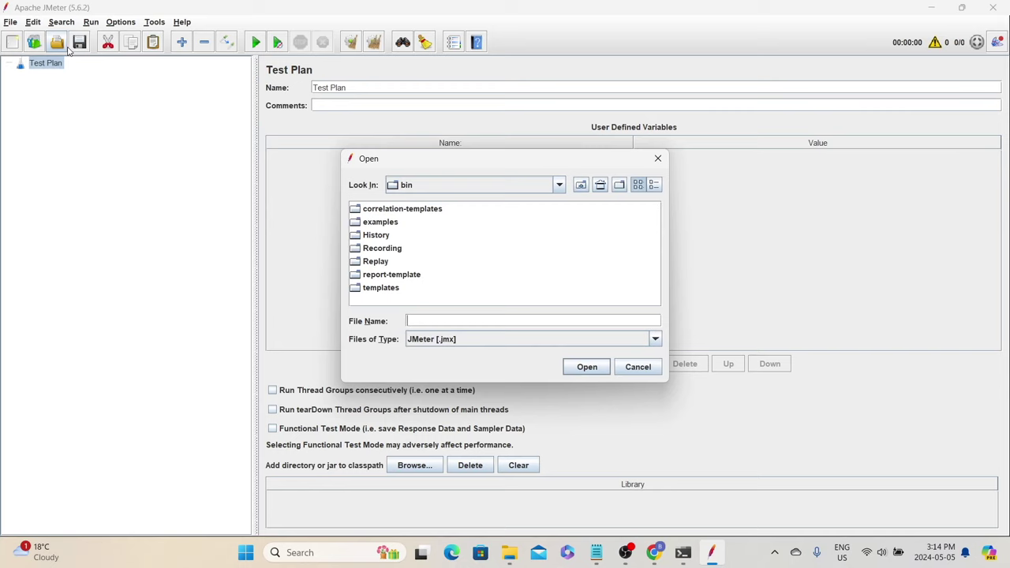
left_click(559, 184)
scroll(411, 205, "up", 5)
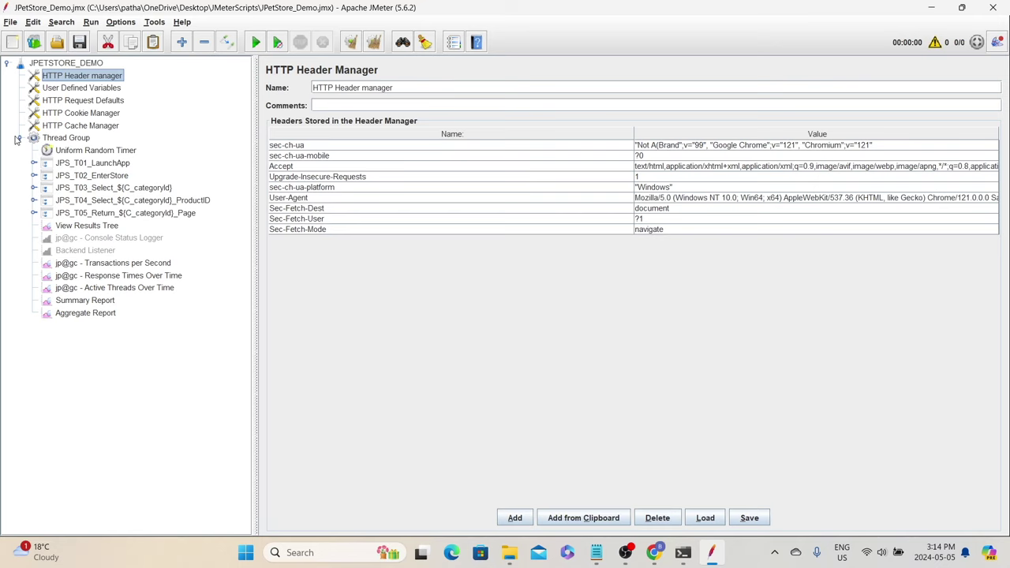
Step: Add a jp@gc - PerfMon Metrics Collector listener to the Thread Group
right_click(48, 139)
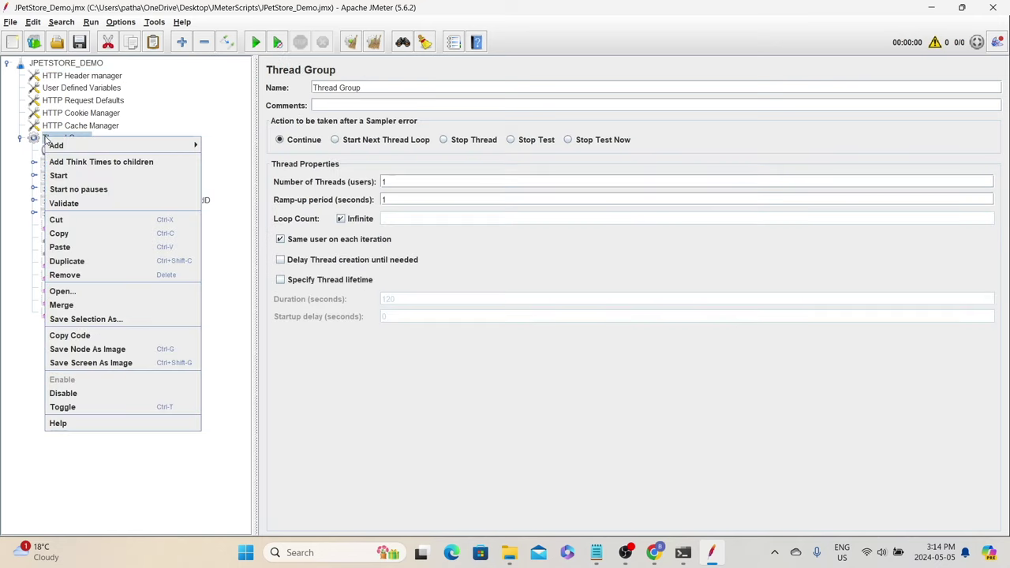
mouse_move(56, 145)
mouse_move(219, 269)
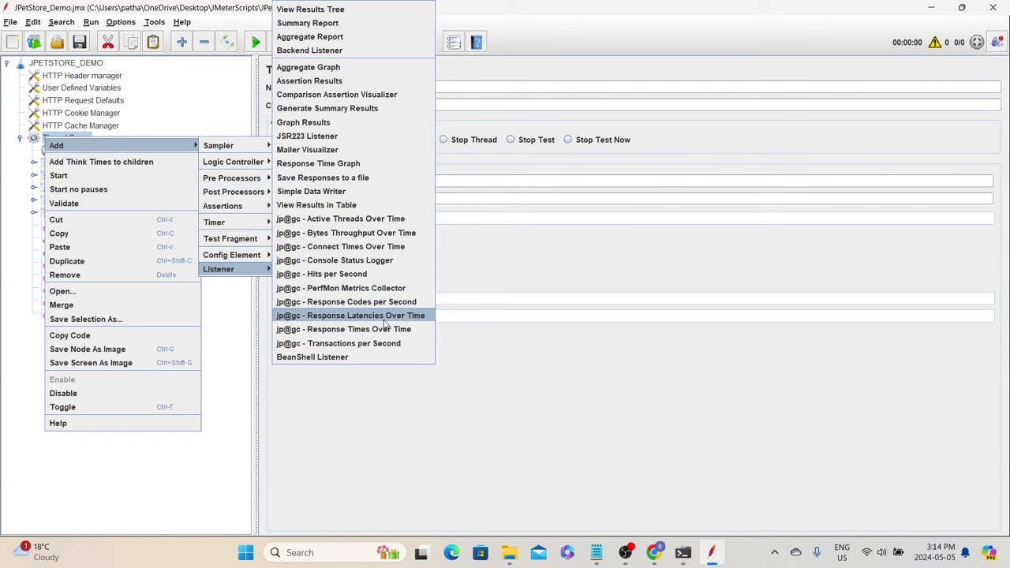
left_click(360, 289)
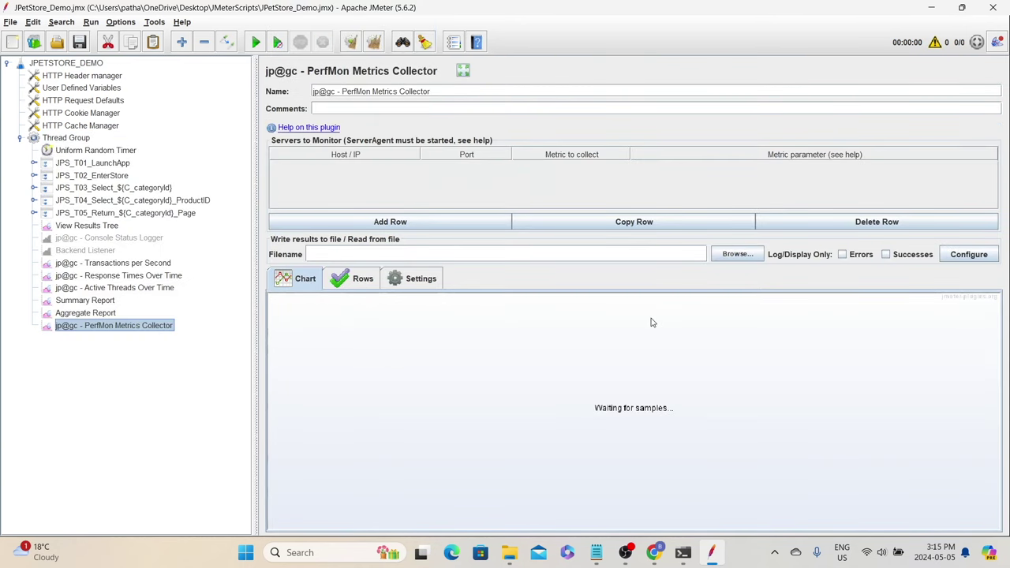
Step: Add a server row to the PerfMon Metrics Collector for localhost, port 4444, with CPU as the metric to collect
left_click(394, 225)
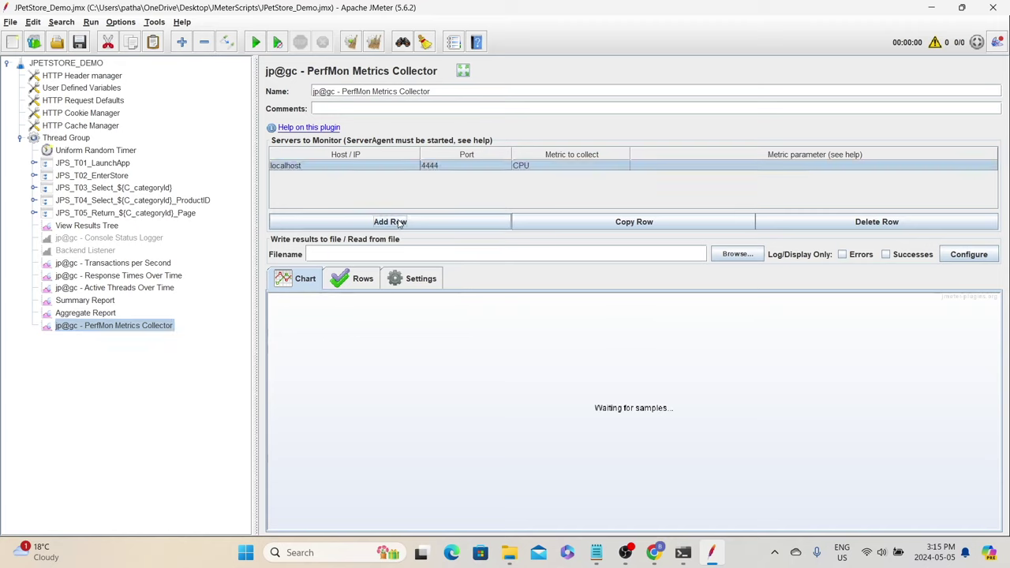
double_click(290, 169)
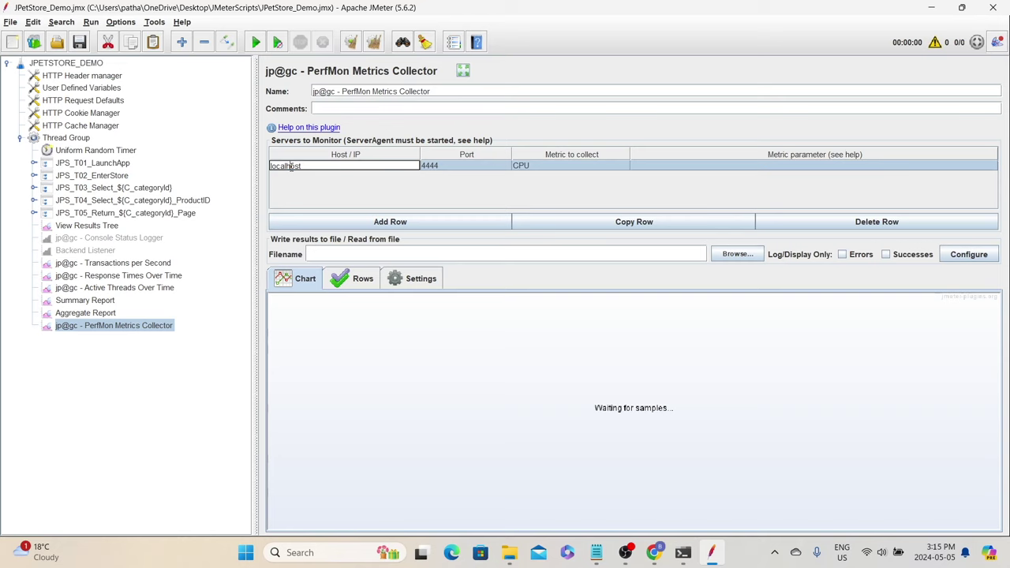
double_click(291, 167)
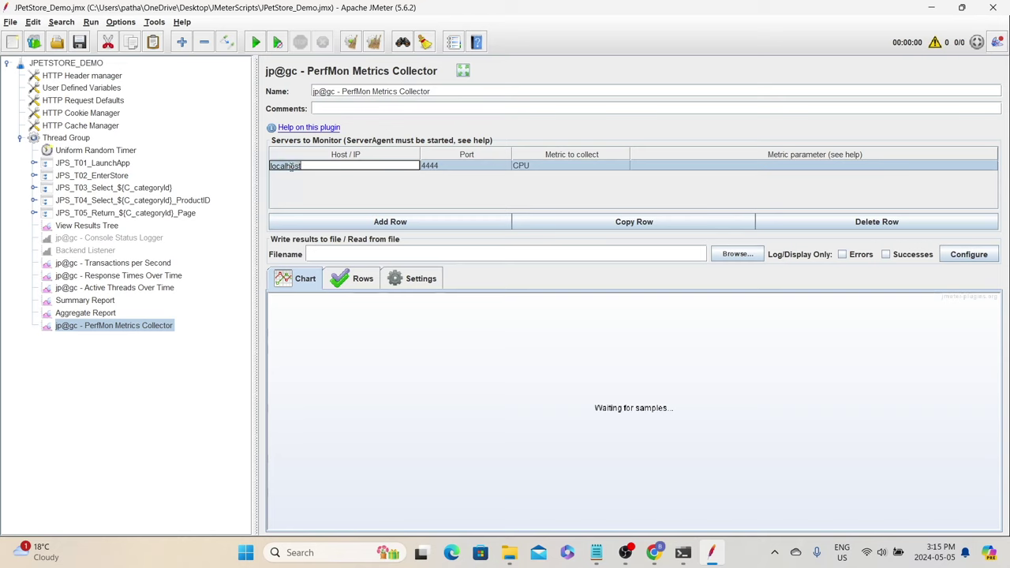
double_click(455, 167)
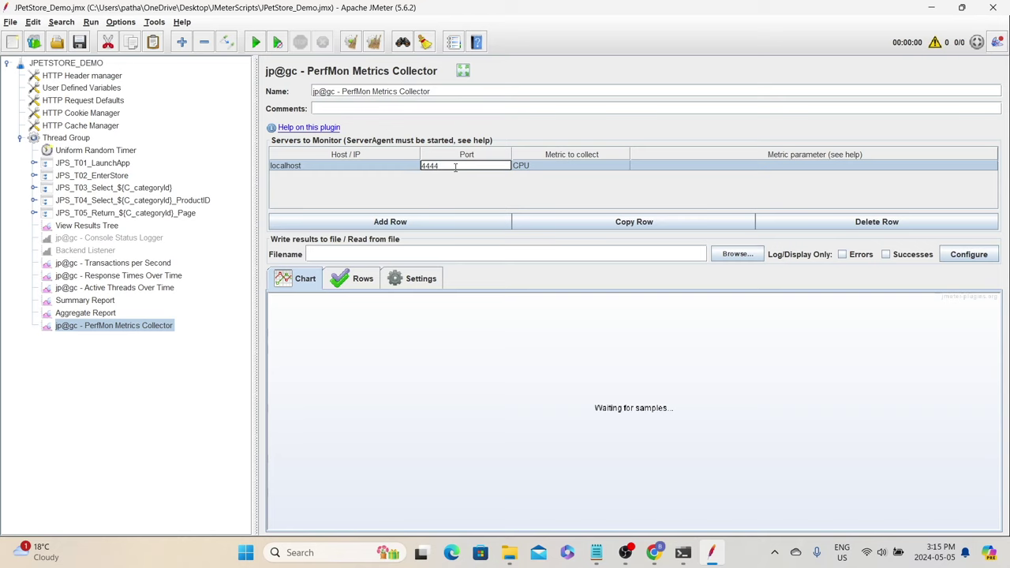
left_click(580, 168)
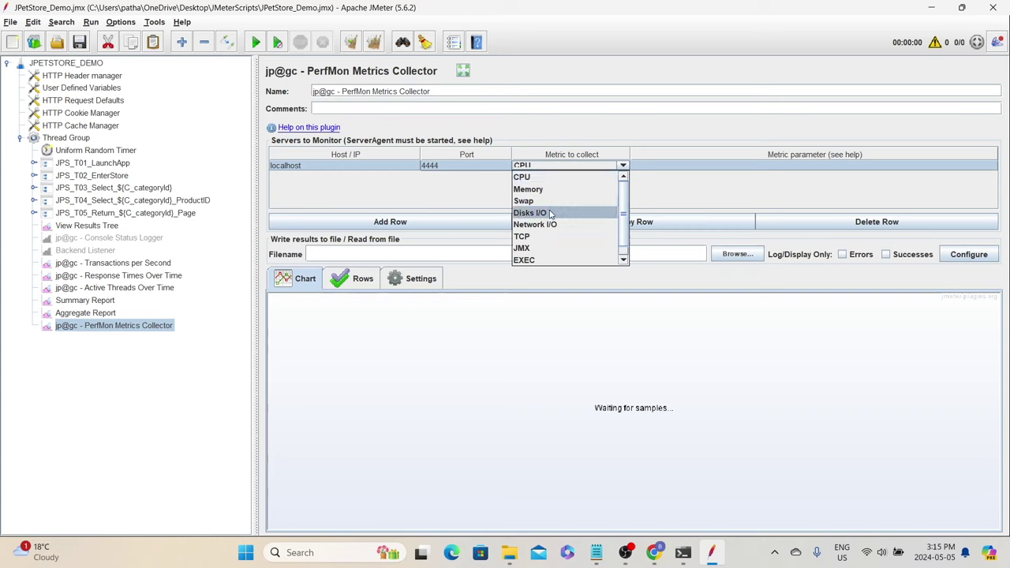
left_click(543, 178)
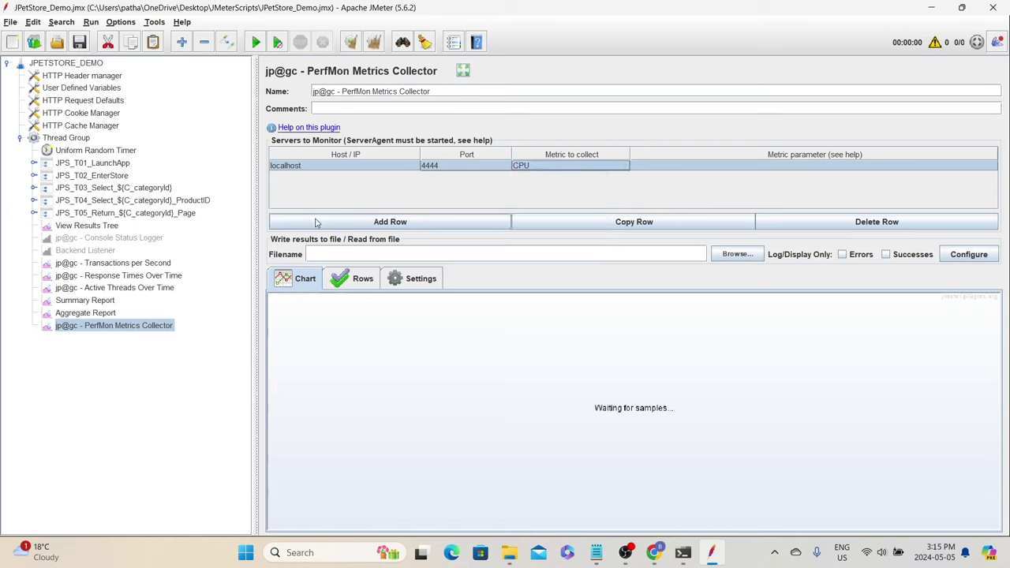
Step: Add a second monitored-server row for localhost on port 4444 with Memory as the metric to collect
left_click(316, 222)
left_click(558, 176)
left_click(545, 202)
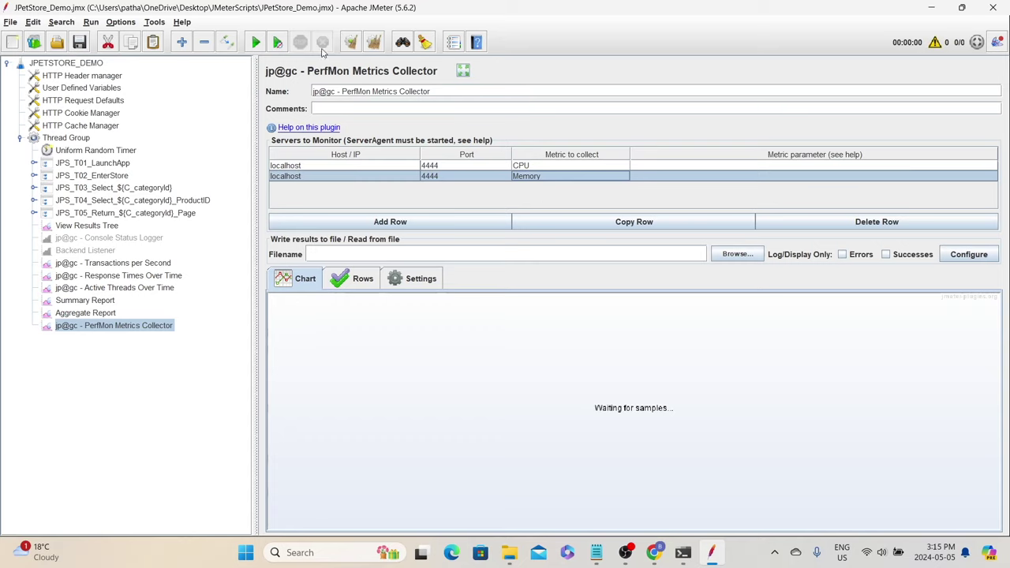
Step: Review the JPS_T01_LaunchApp controller and the Thread Group settings, and return to the PerfMon Metrics Collector
left_click(90, 164)
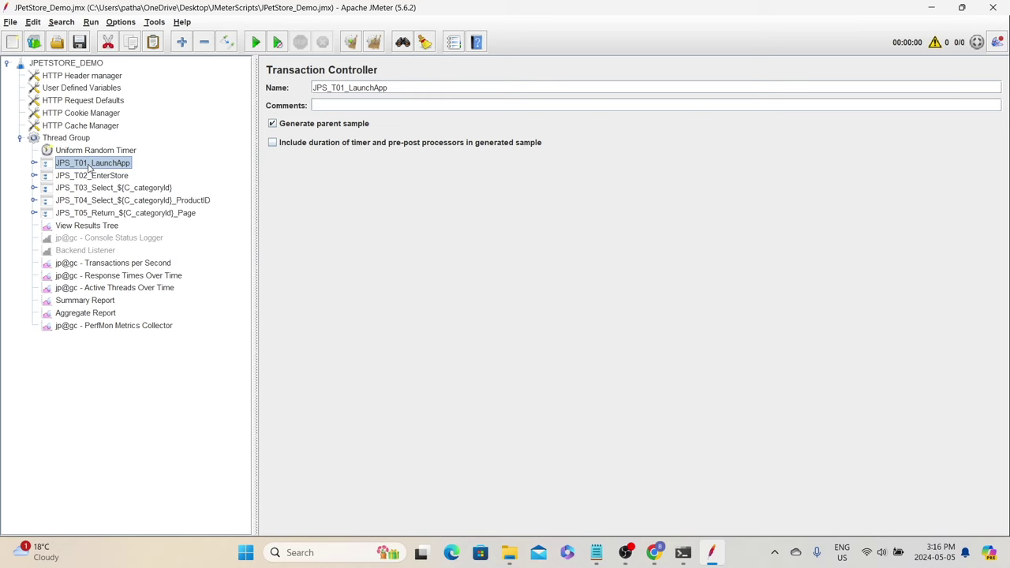
left_click(70, 138)
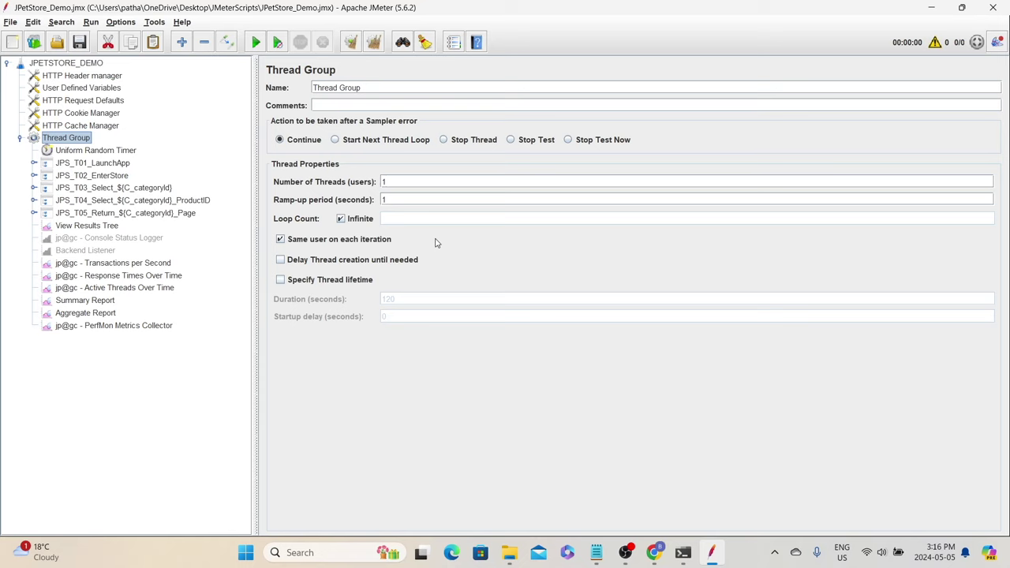
left_click(127, 326)
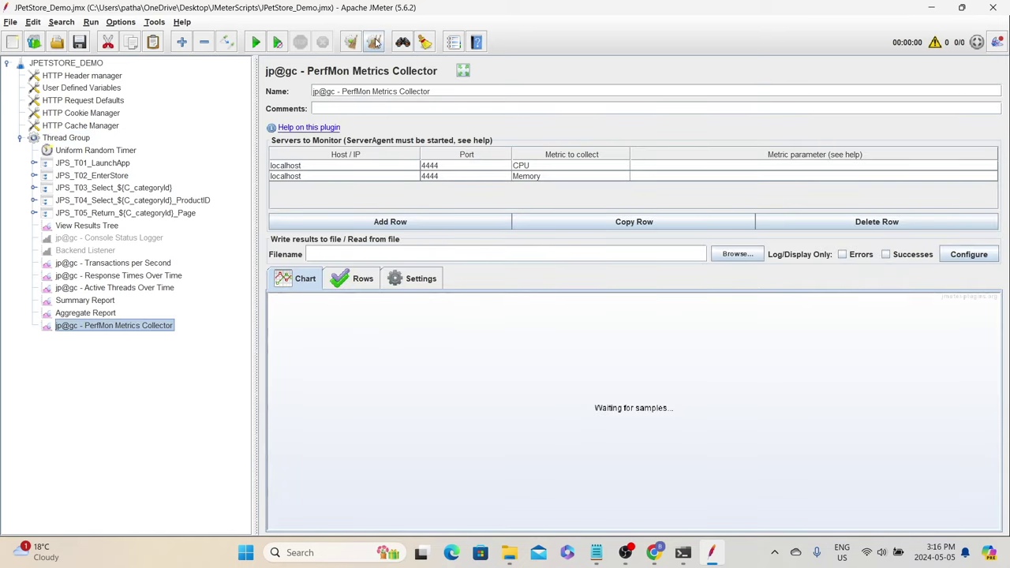
Step: Check the server agent's console, narrowed and moved aside over JMeter, and view the JMeter console before minimizing it
left_click(684, 552)
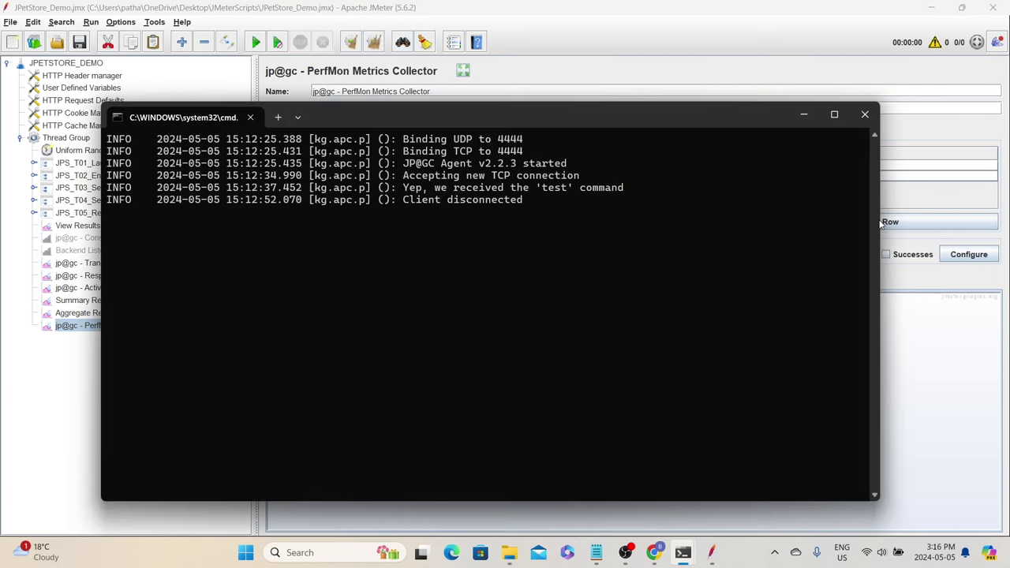
left_click_drag(879, 221, 580, 221)
left_click_drag(399, 117, 577, 135)
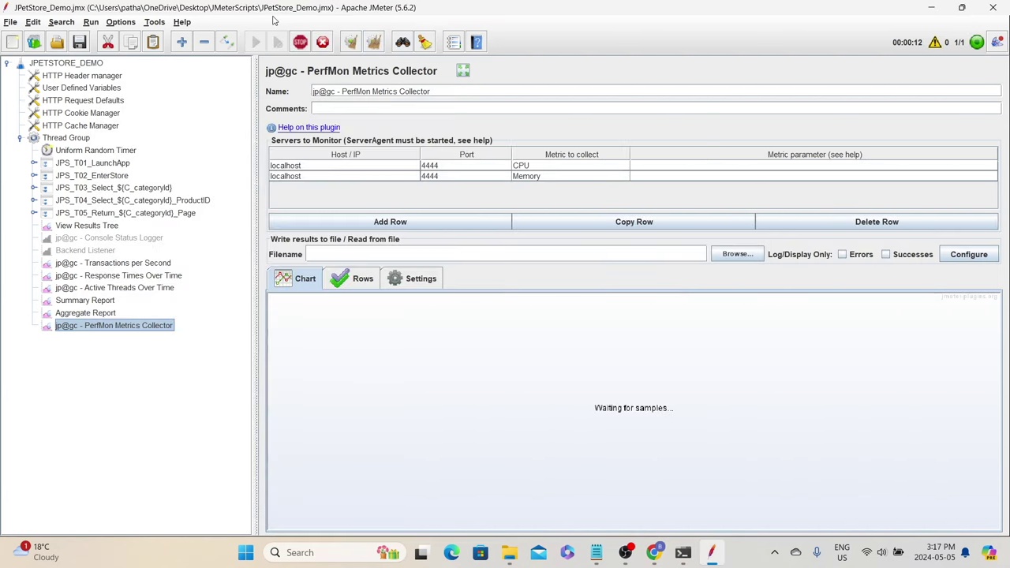
left_click(683, 552)
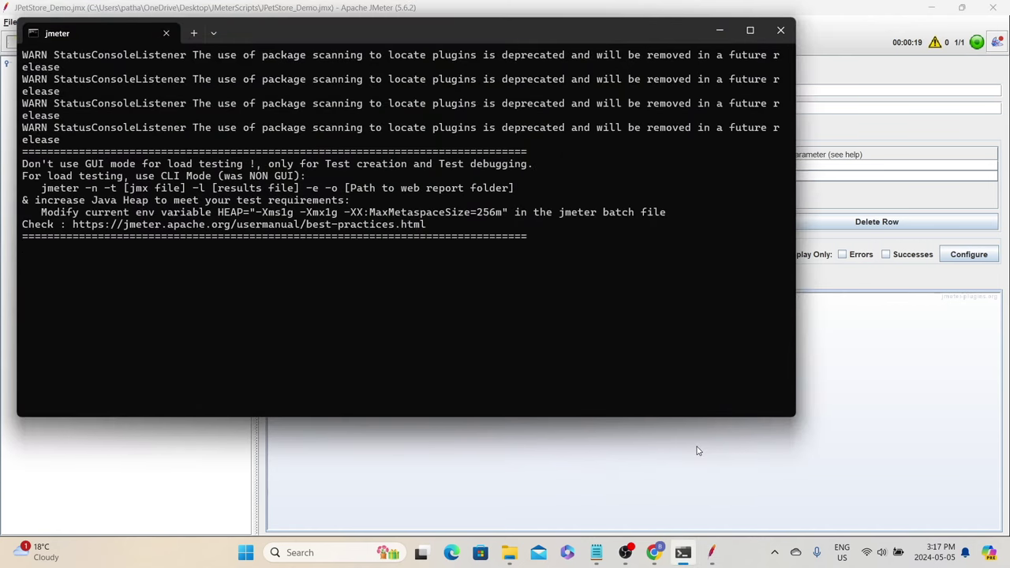
left_click(720, 30)
Step: Open the hs_err_pid17160 crash log from the ServerAgent-2.2.3 folder and highlight sigar-amd64-winnt.dll in its problematic frame line
mouse_move(521, 562)
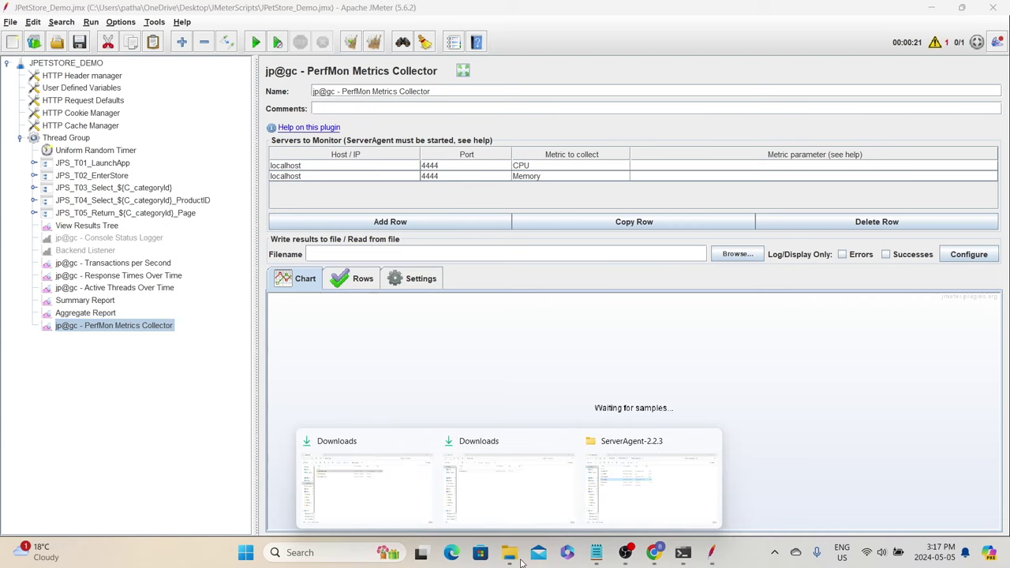
left_click(689, 479)
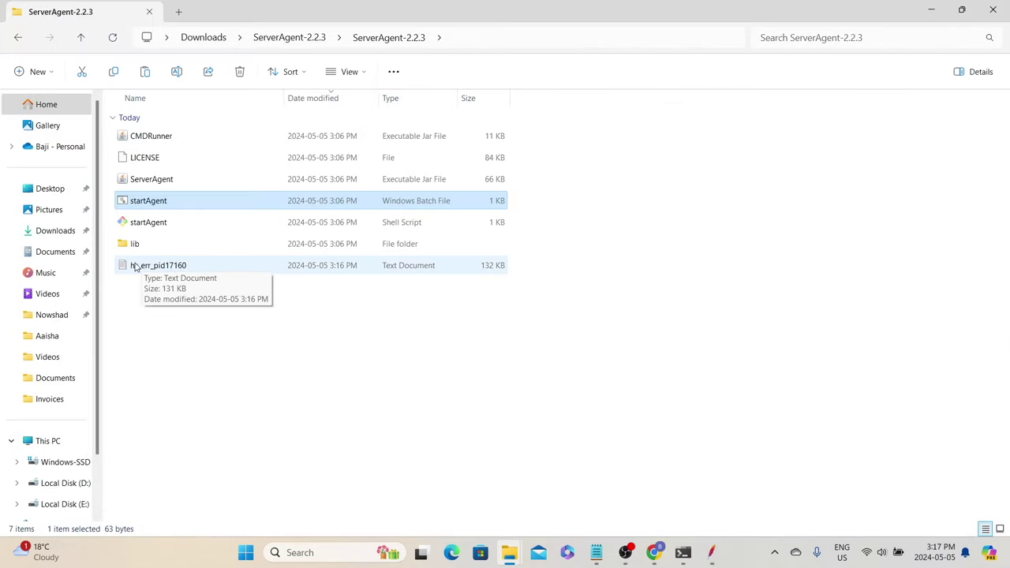
double_click(134, 266)
left_click_drag(141, 192, 175, 412)
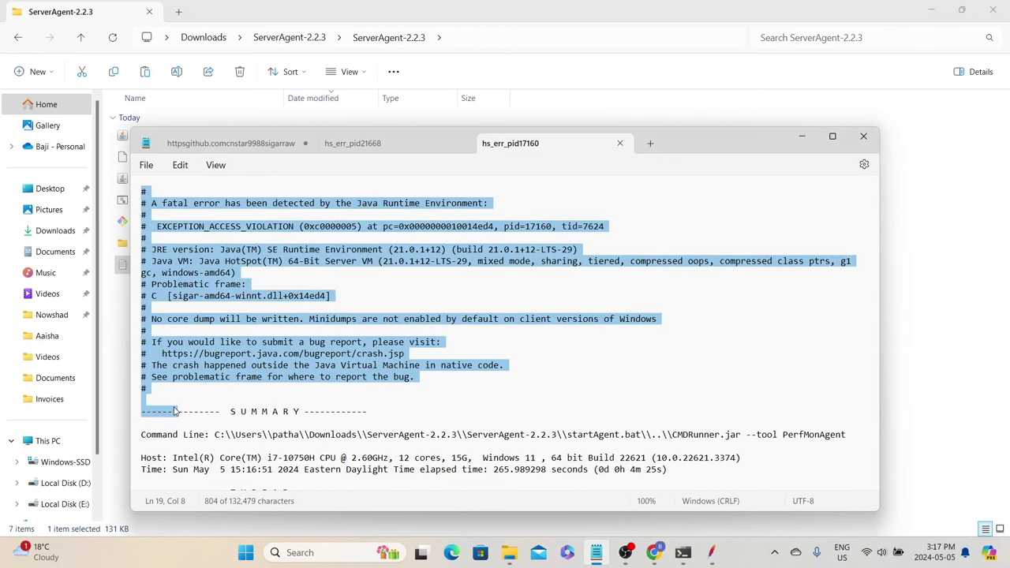
left_click(199, 297)
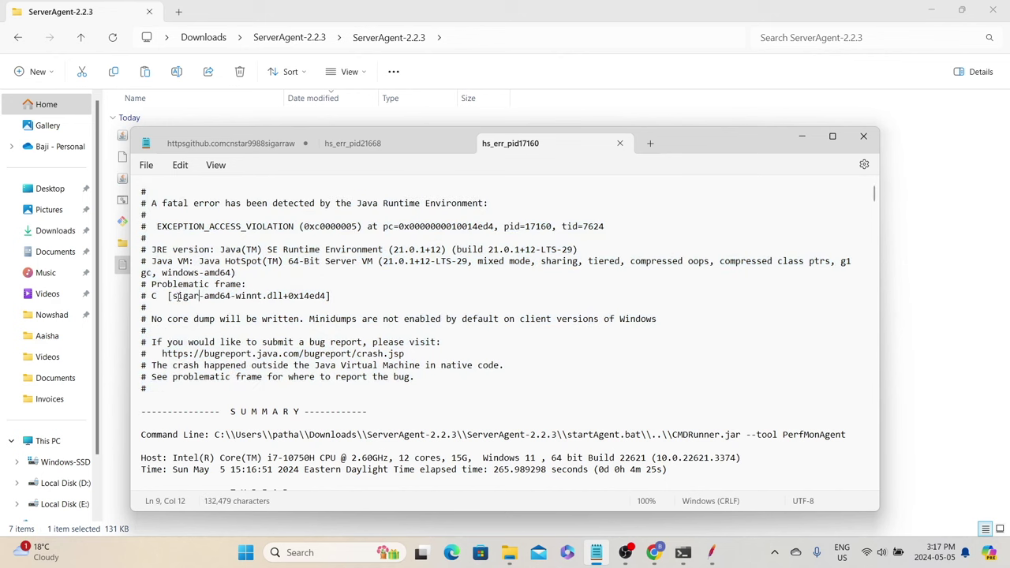
left_click_drag(170, 297, 283, 302)
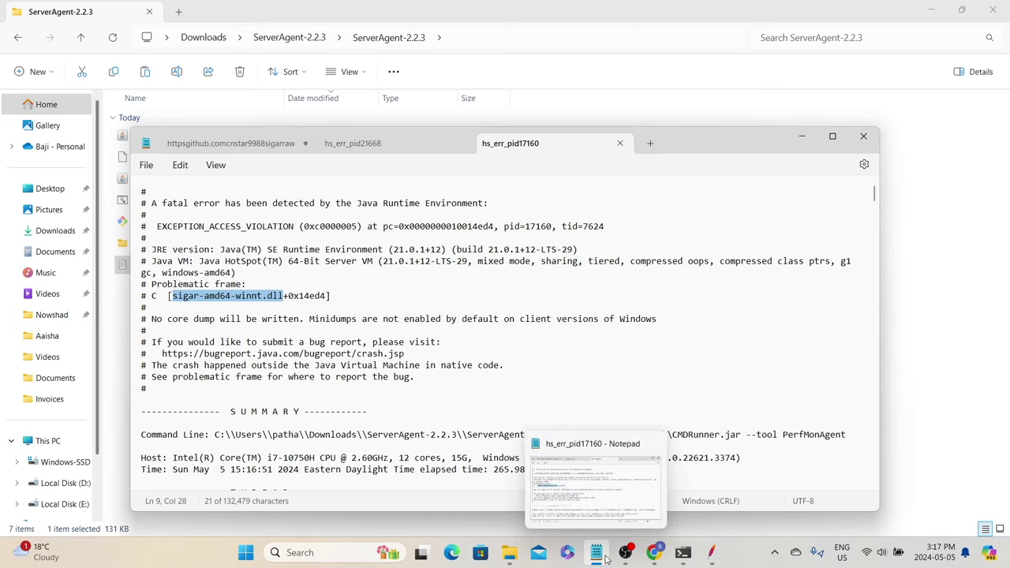
left_click(230, 143)
left_click(178, 11)
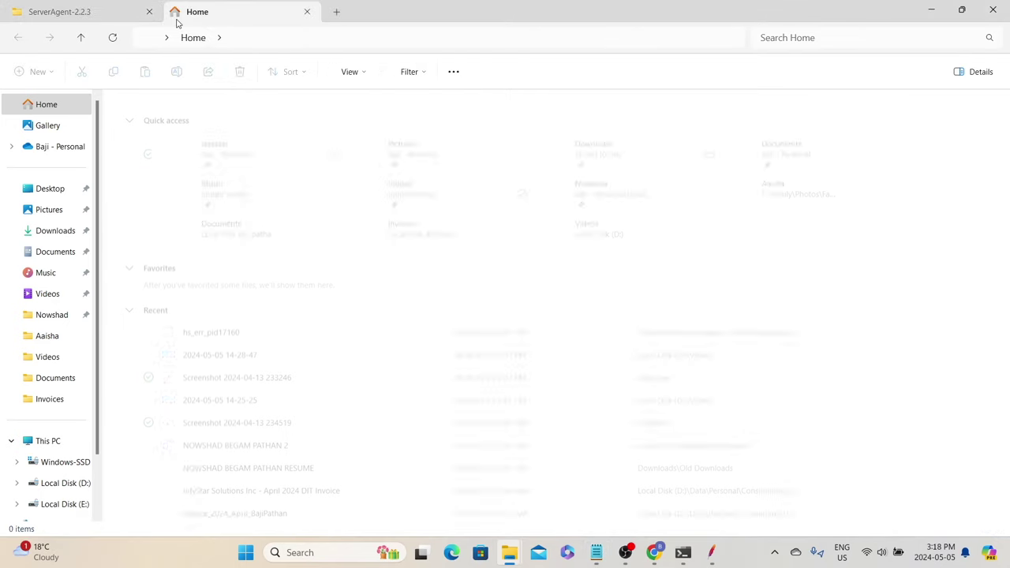
left_click(653, 552)
left_click(506, 13)
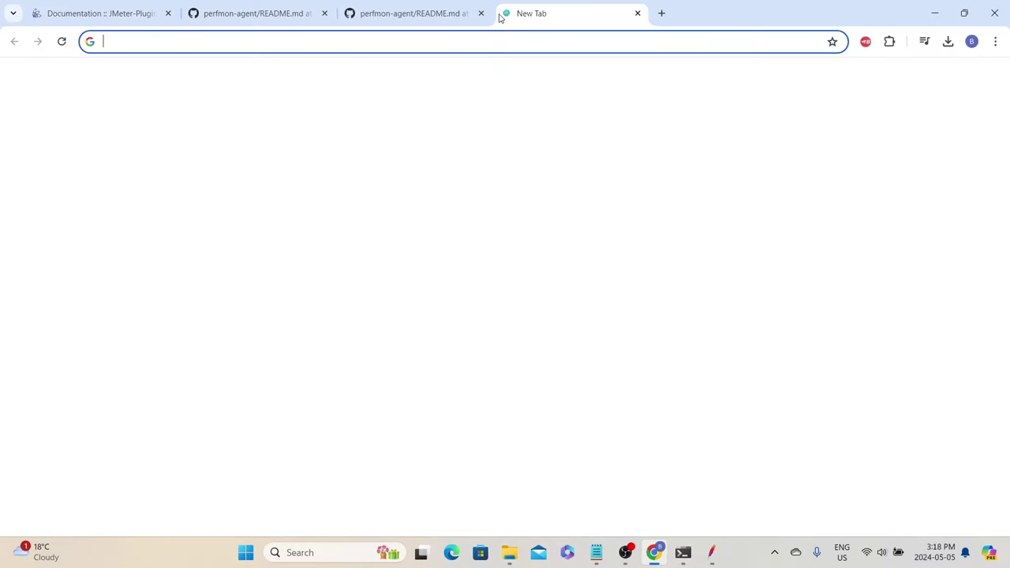
type("https://github.com/cnstar9988/sigar/raw/master/sigar-amd64-winnt.dll")
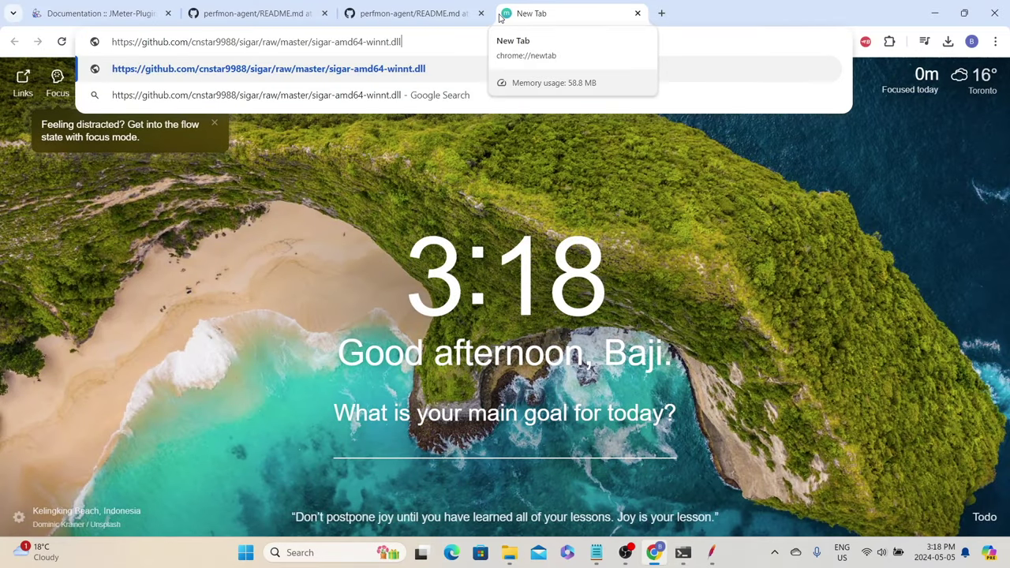
key("Return")
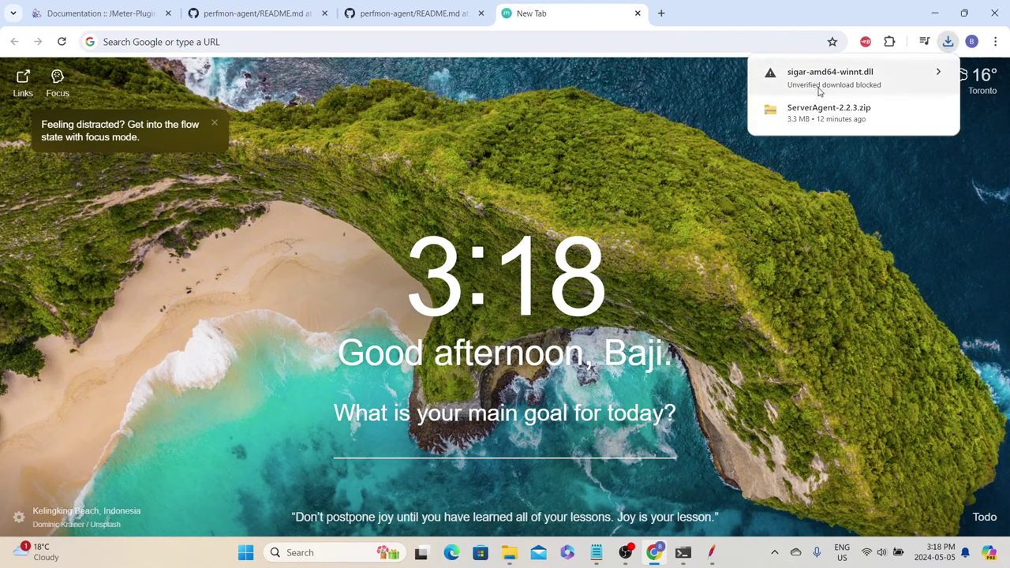
left_click(876, 79)
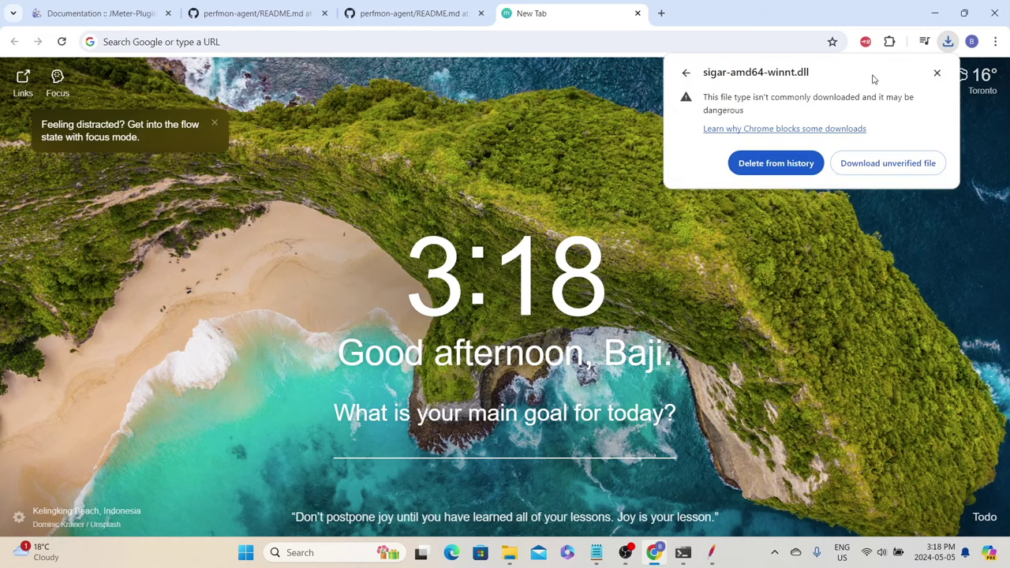
left_click(896, 170)
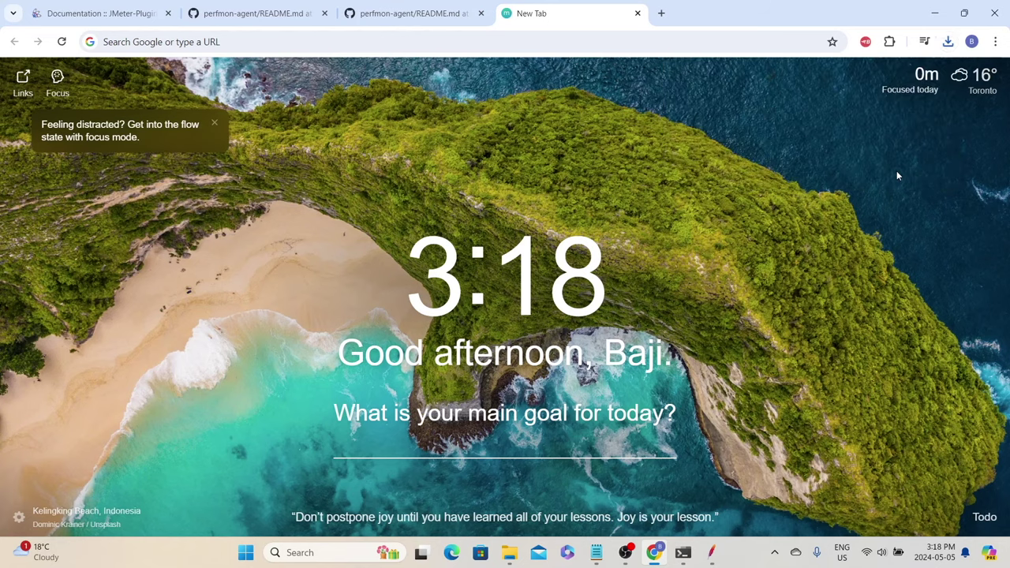
Step: Copy sigar-amd64-winnt.dll from Downloads into the lib folder of ServerAgent-2.2.3, replacing the existing file
mouse_move(509, 552)
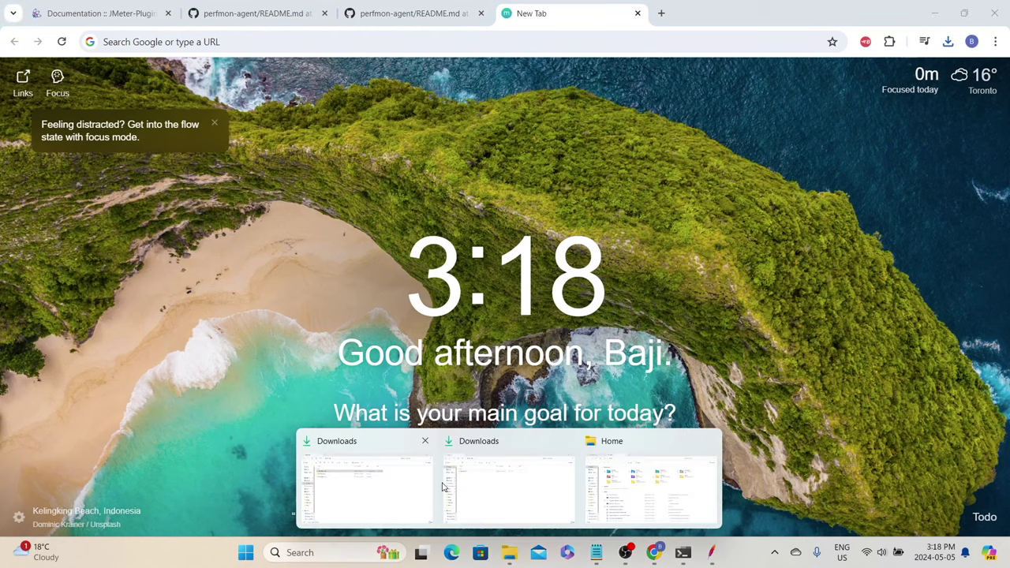
left_click(345, 492)
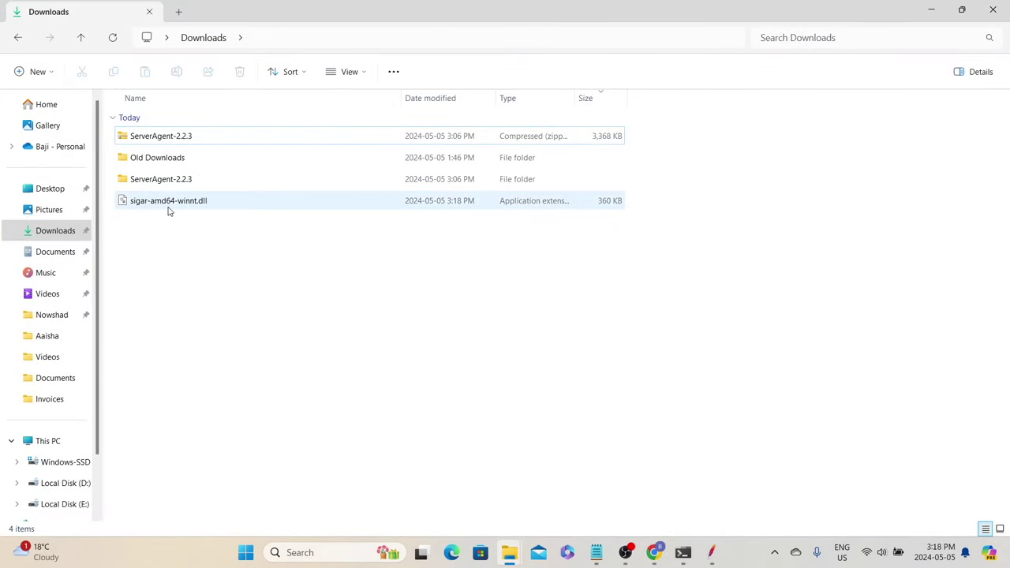
left_click(179, 208)
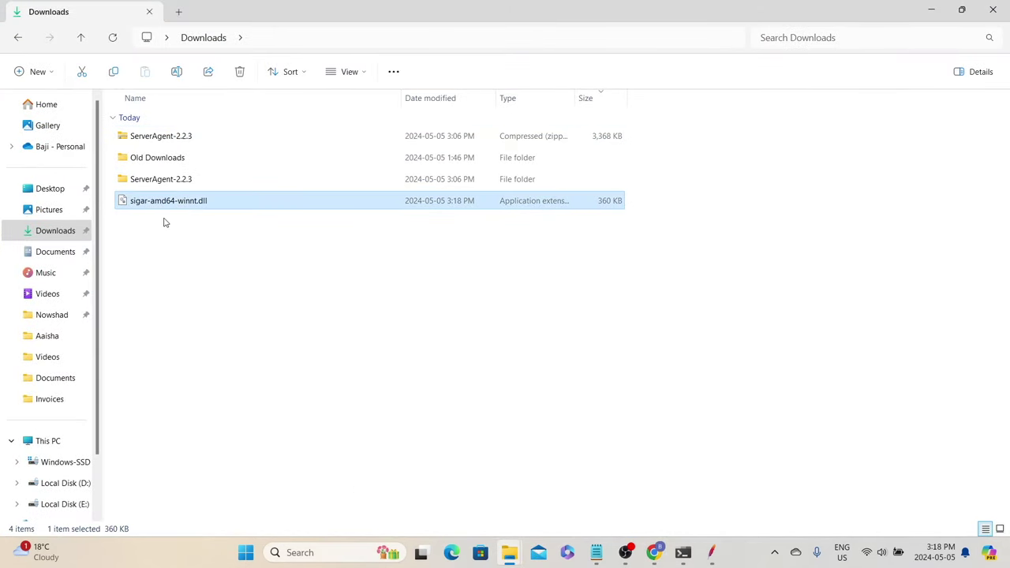
key("ctrl+c")
double_click(161, 180)
double_click(165, 136)
double_click(135, 265)
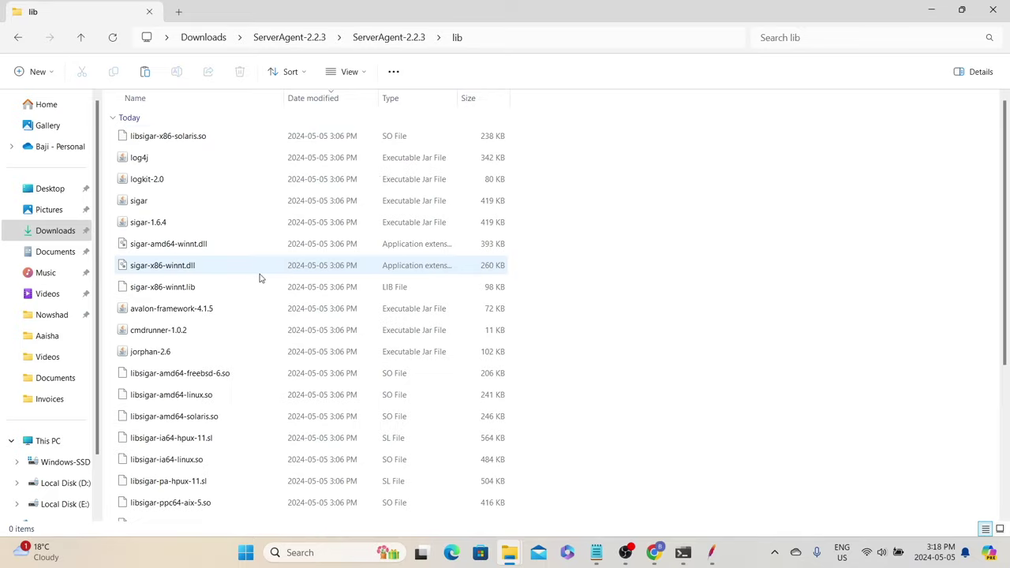
key("ctrl+v")
left_click(502, 224)
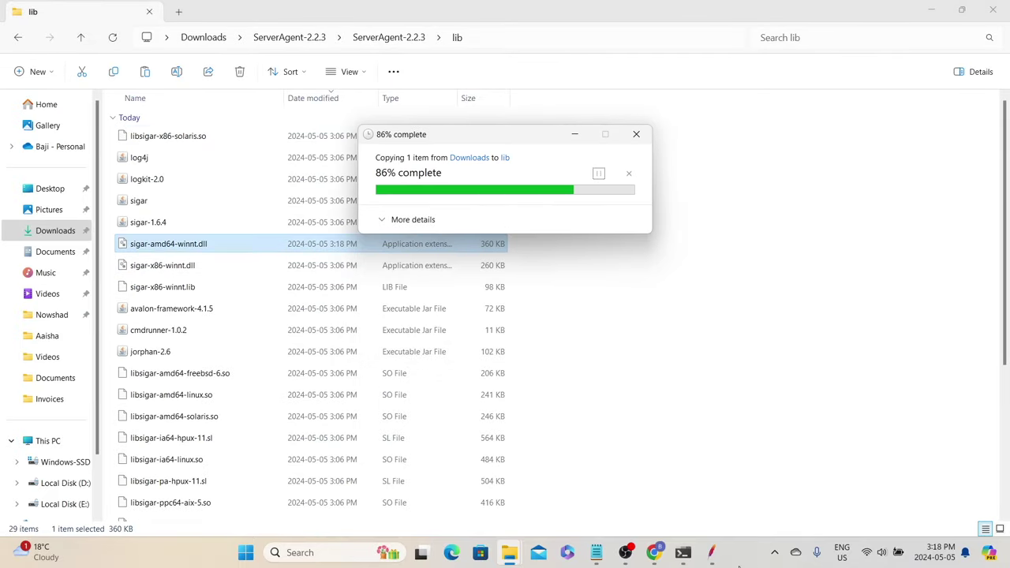
left_click(993, 11)
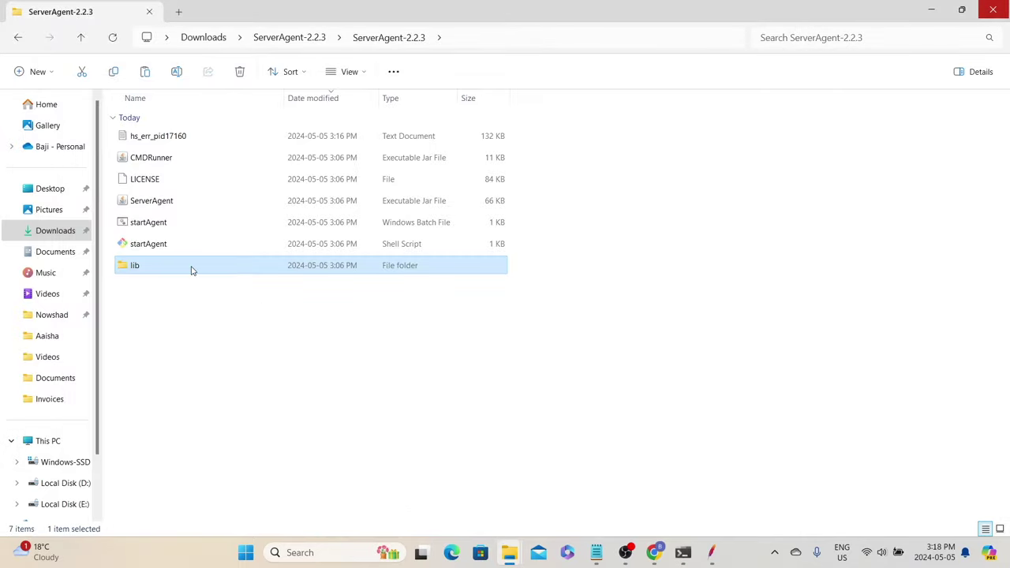
Step: Start the server agent with the startAgent batch file and run the JPetStore_Demo test in JMeter
double_click(148, 223)
left_click(712, 553)
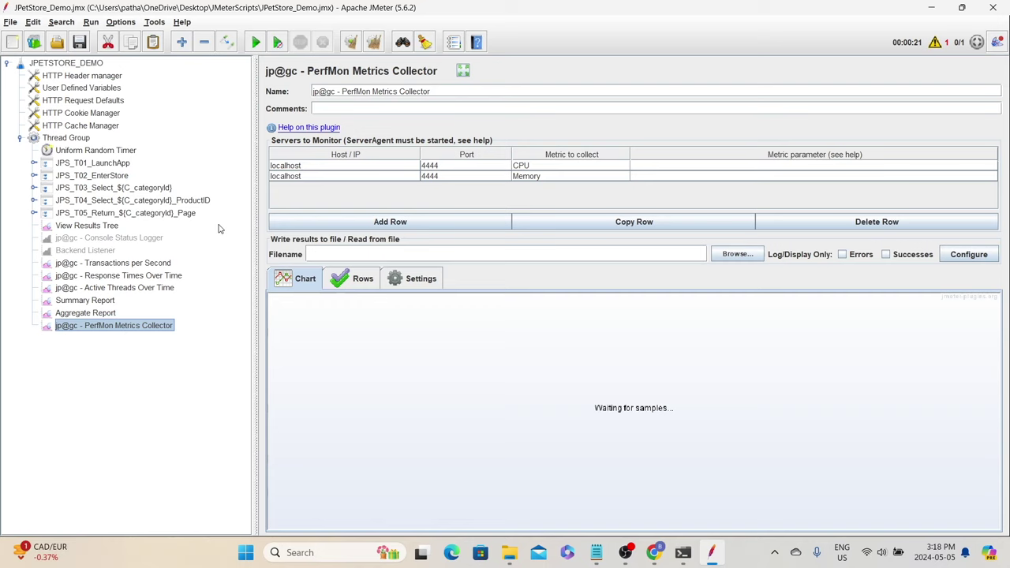
left_click(257, 42)
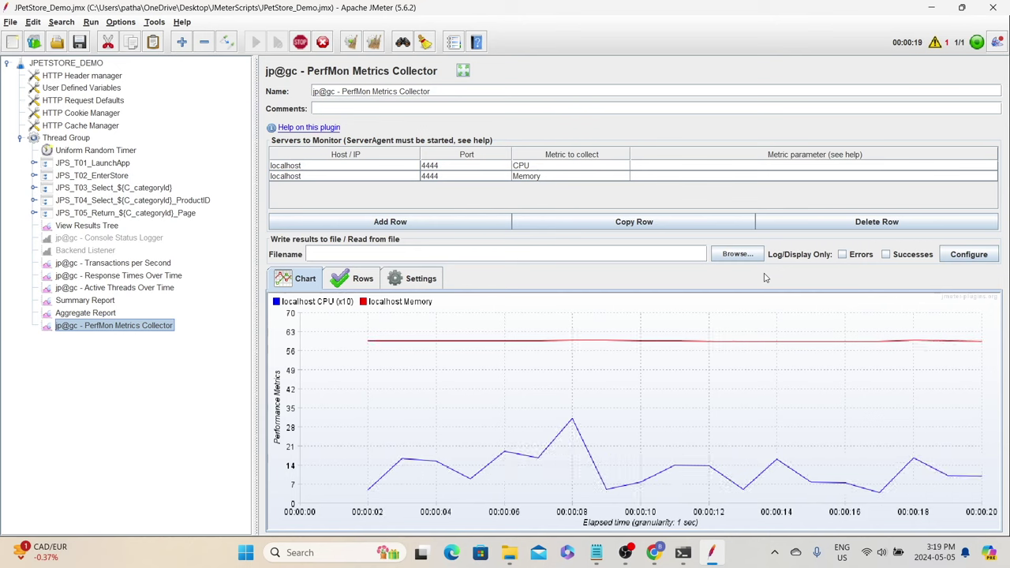
Step: Open Task Manager beside the PerfMon chart to compare CPU and memory usage, and close it
right_click(738, 557)
left_click(789, 502)
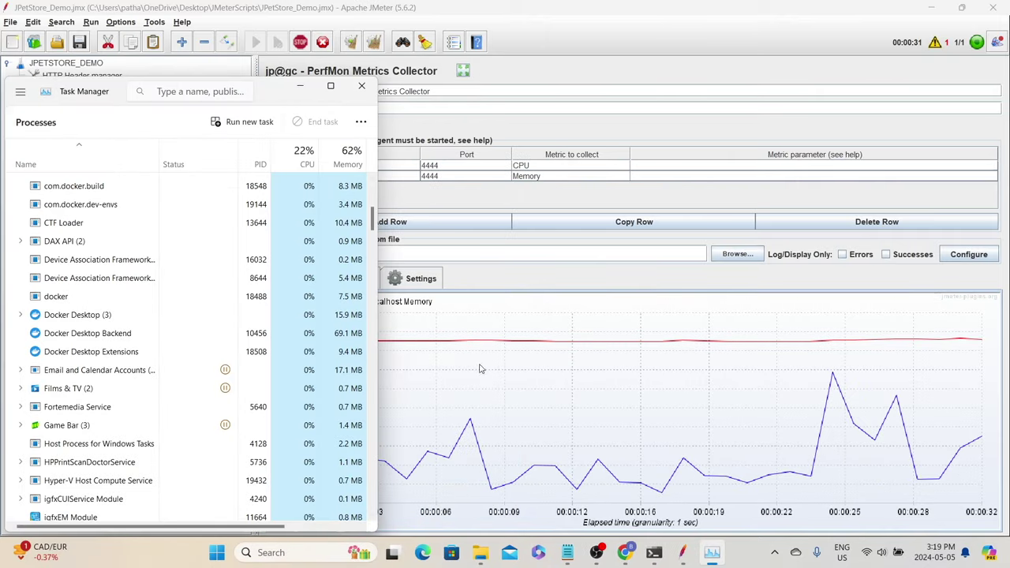
left_click_drag(272, 89, 867, 144)
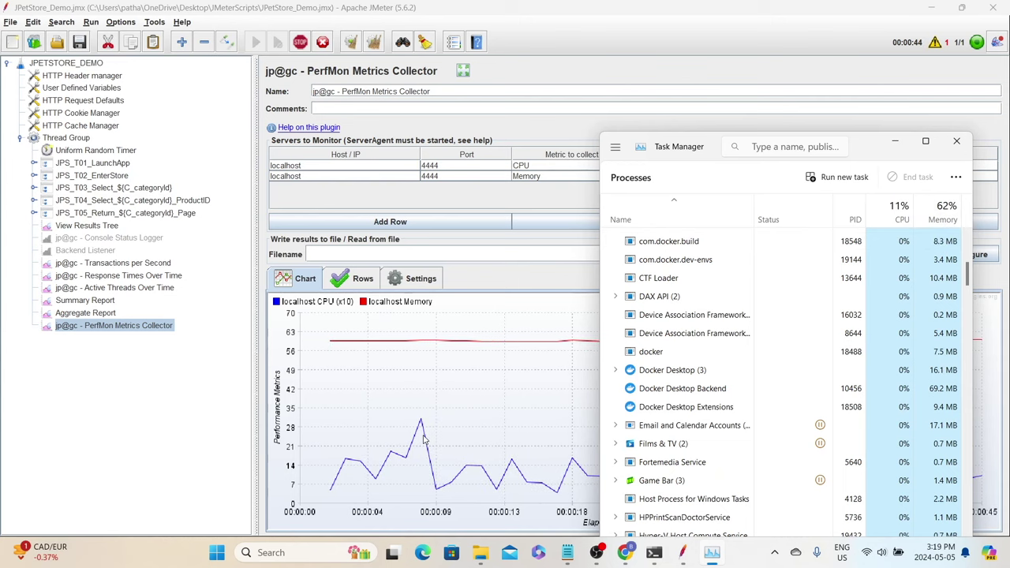
key("alt+F4")
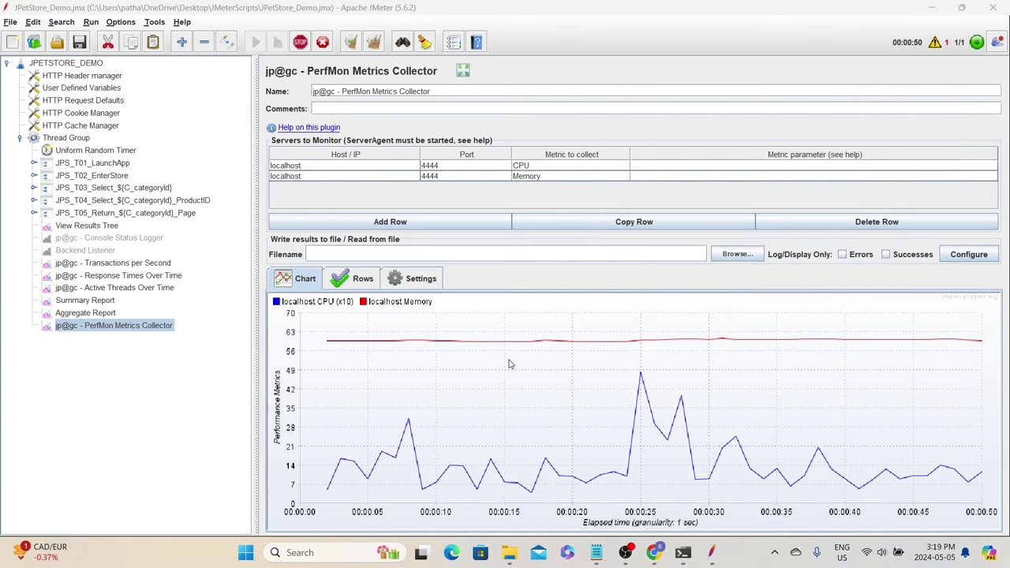